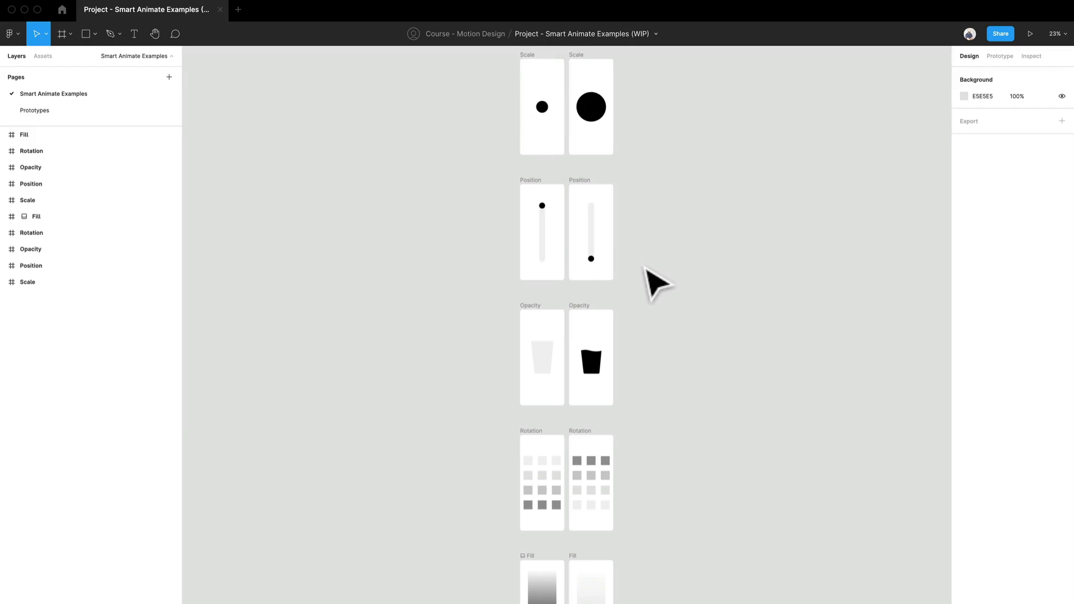
On the Smart Animate Examples page, zoom to 120% on the Scale frames and select the left frame
left_click(69, 110)
left_click(75, 97)
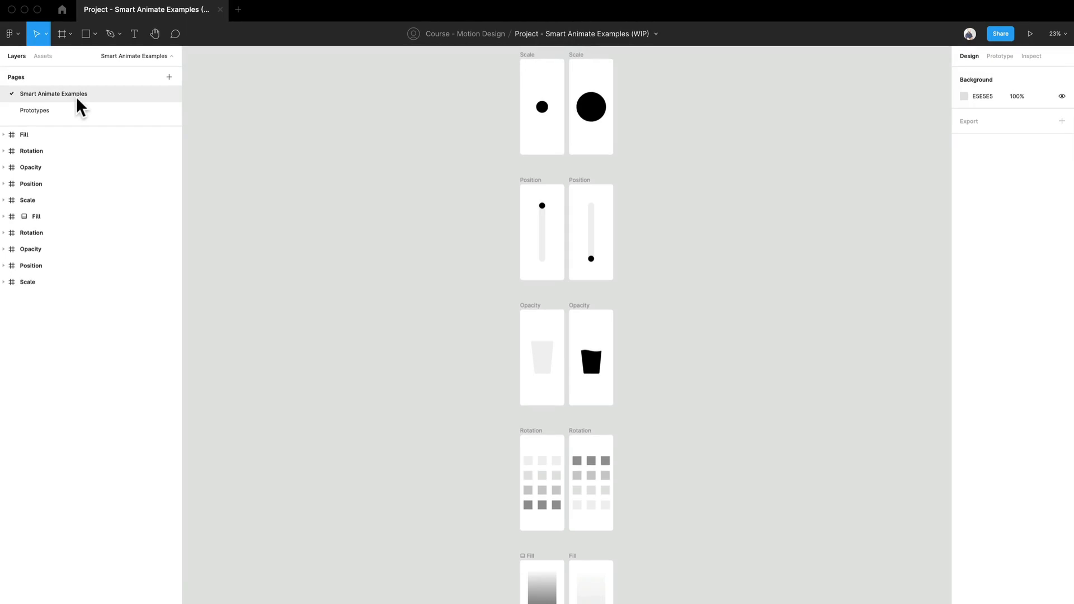
left_click_drag(652, 278, 567, 363)
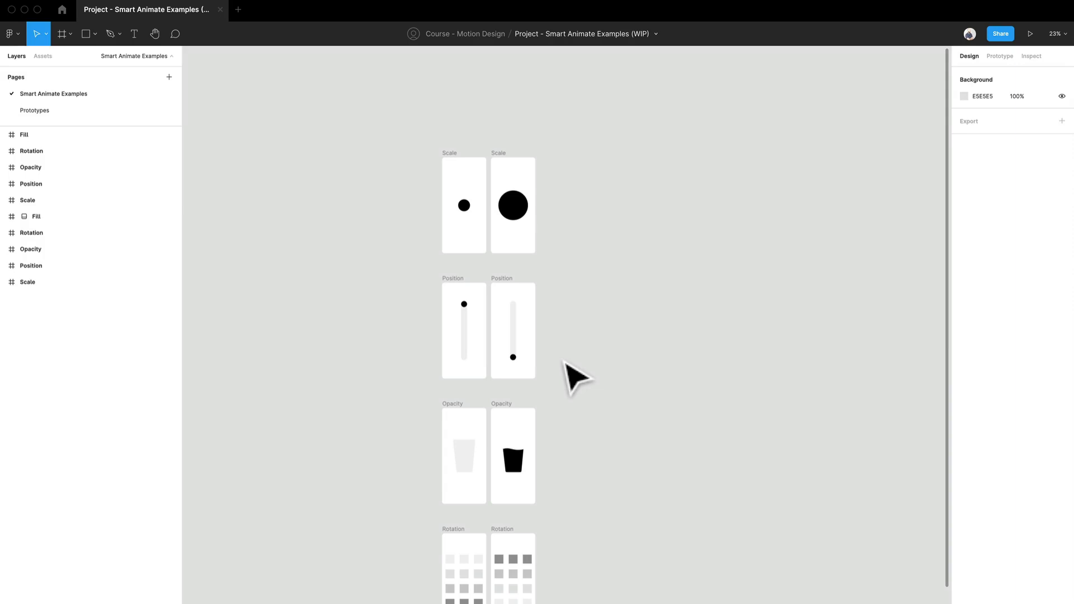
scroll(448, 228, "up", 10)
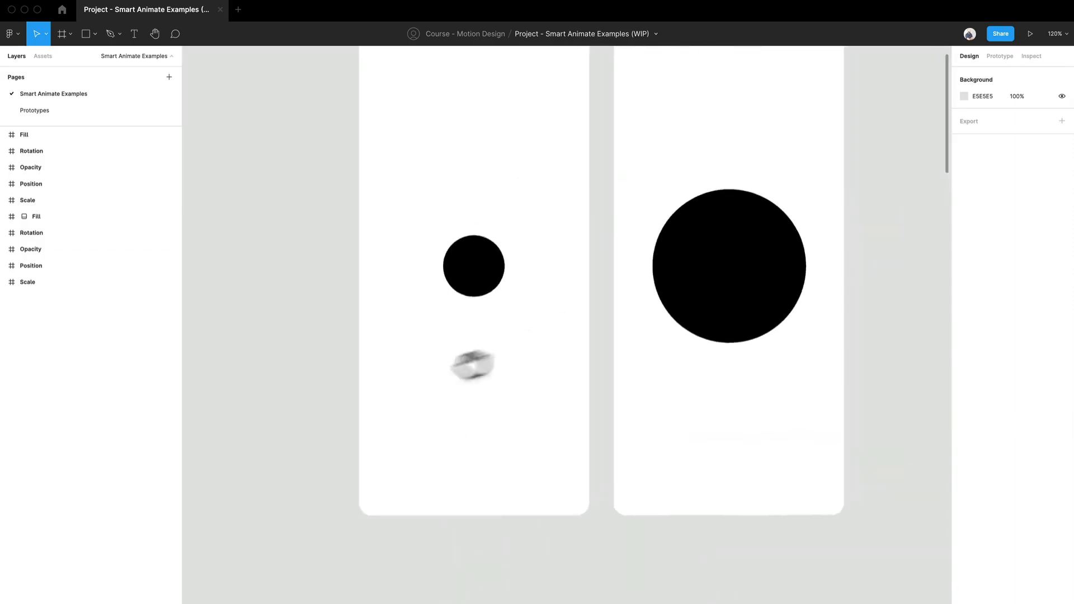
scroll(473, 365, "right", 3)
left_click_drag(389, 319, 372, 461)
scroll(372, 460, "down", 3)
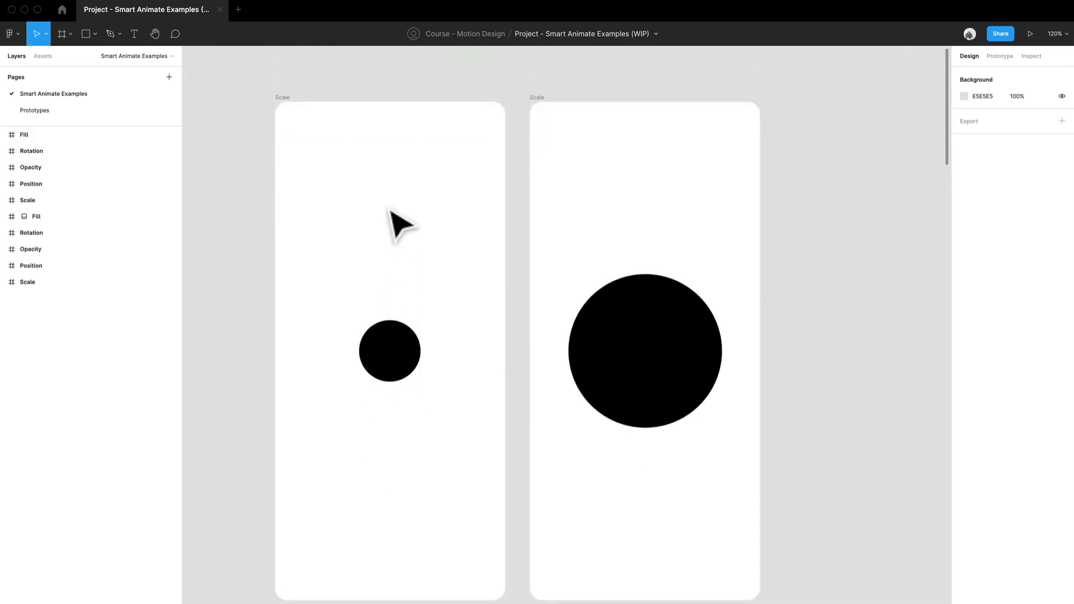
left_click(299, 112)
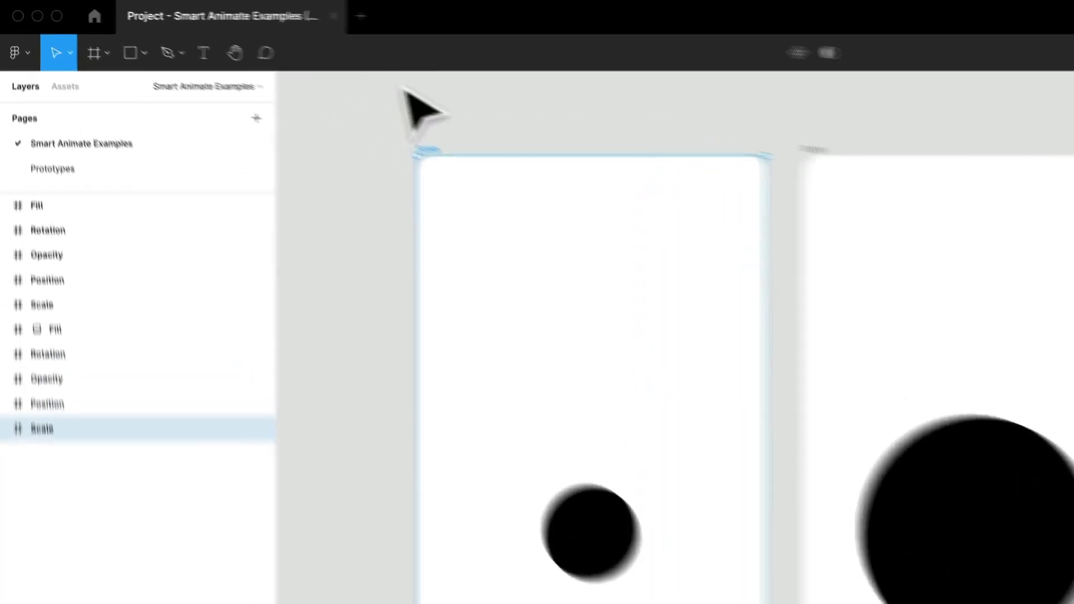
key("f")
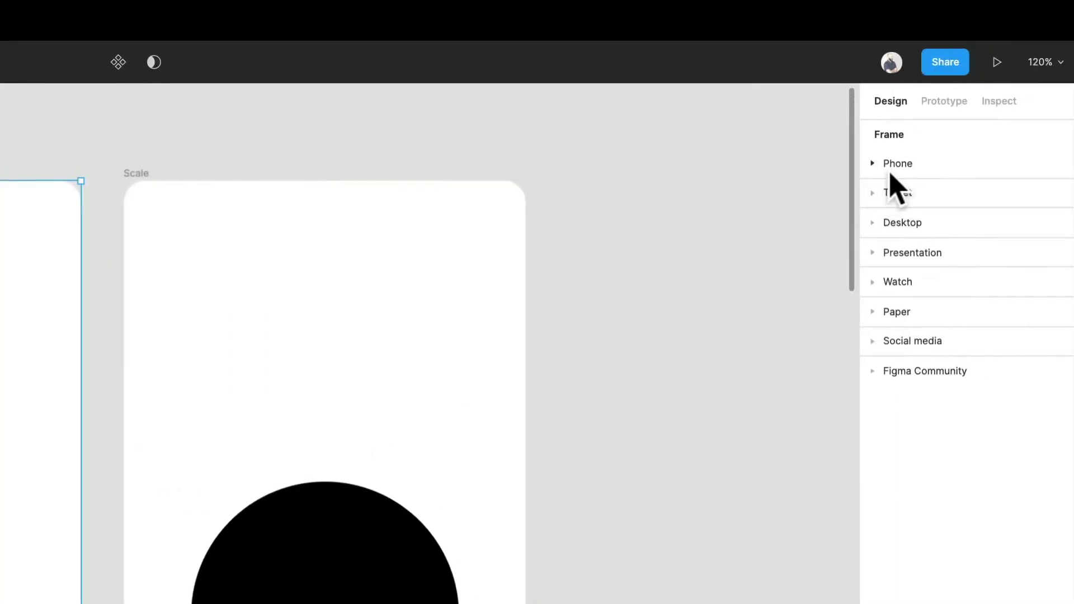
left_click(890, 173)
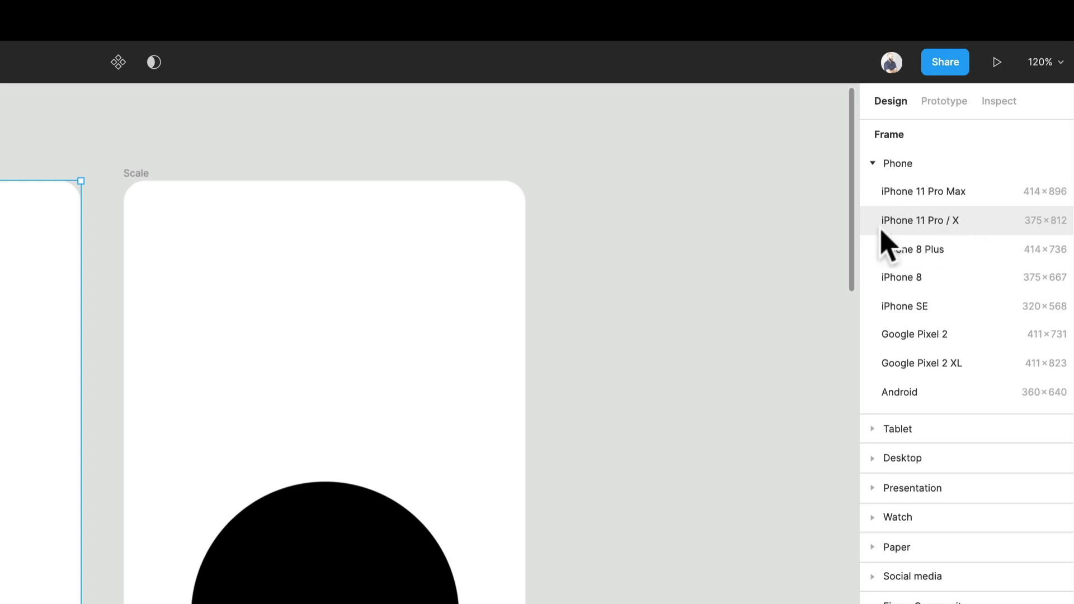
left_click(880, 164)
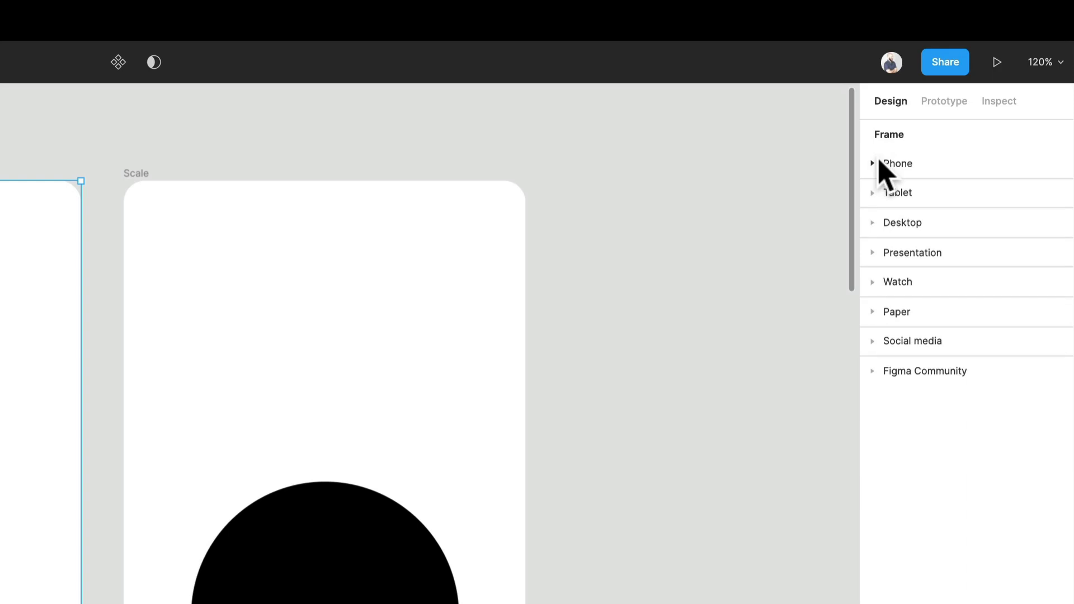
key("Escape")
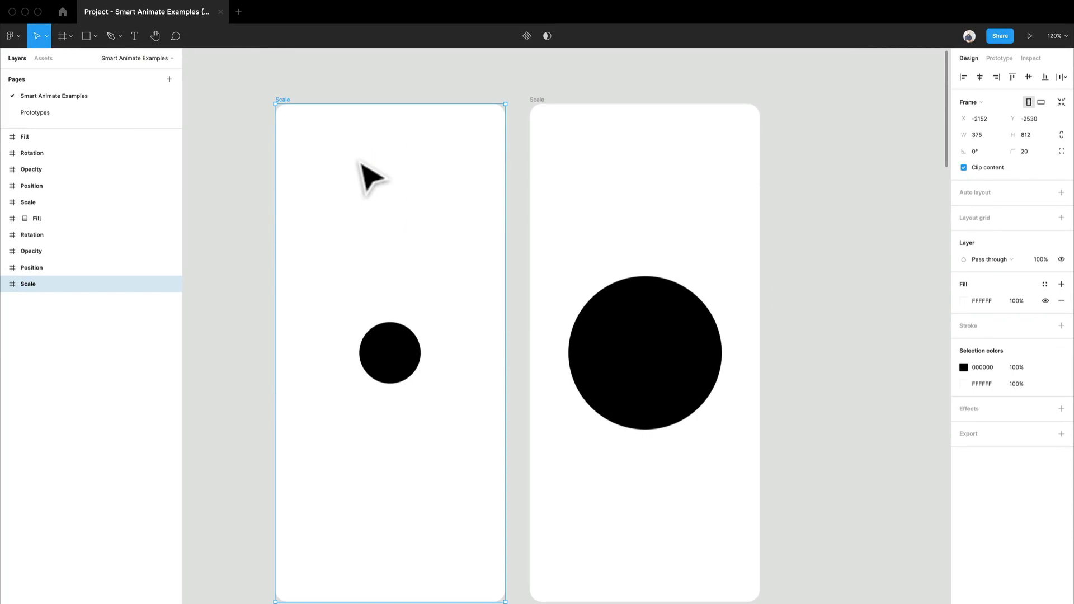
left_click(201, 275)
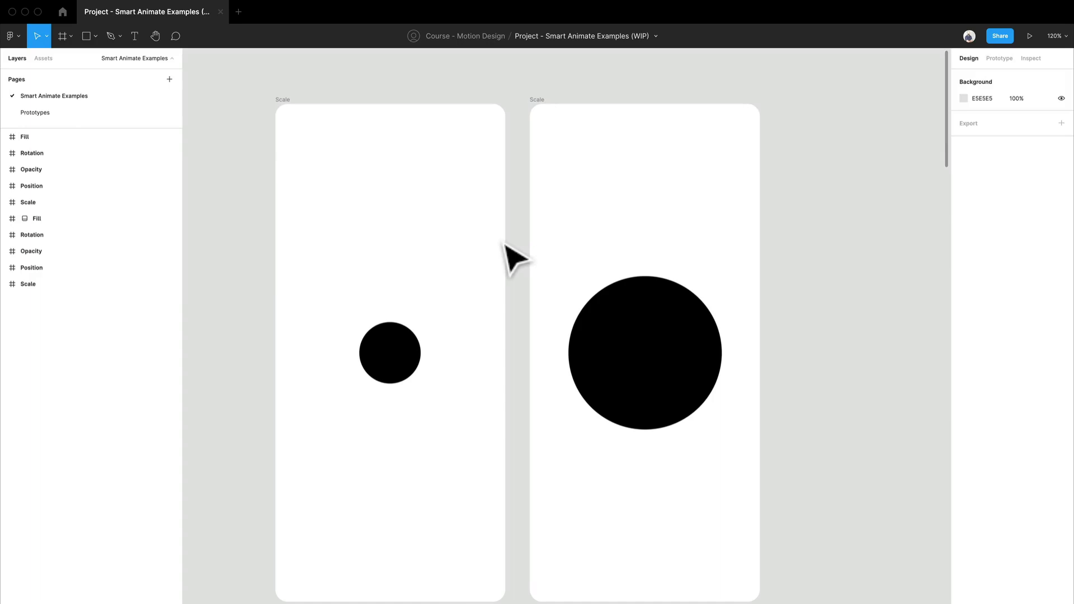
left_click(417, 362)
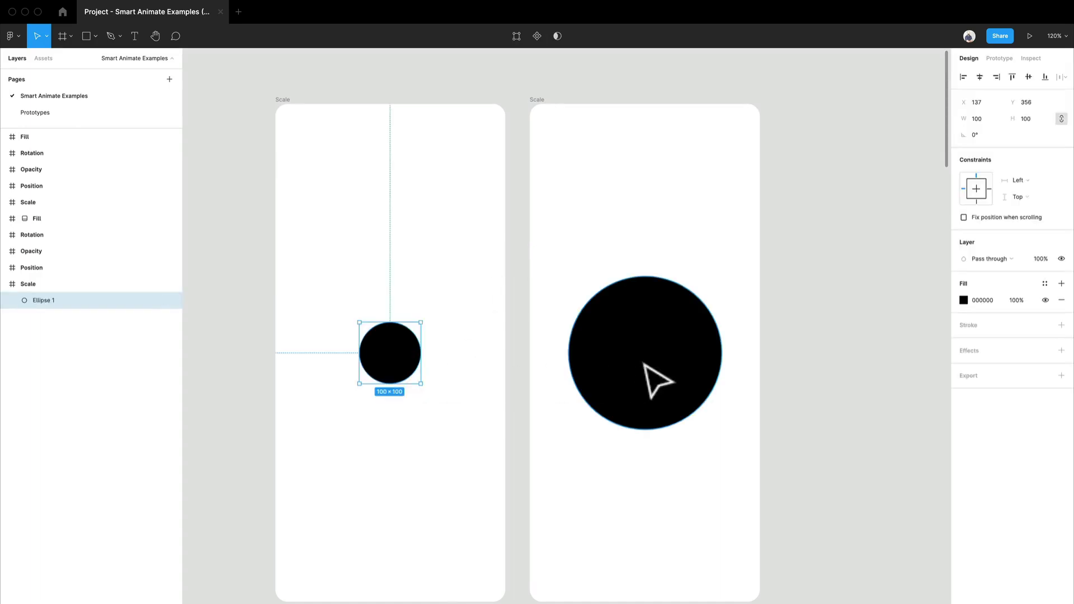
left_click(649, 373)
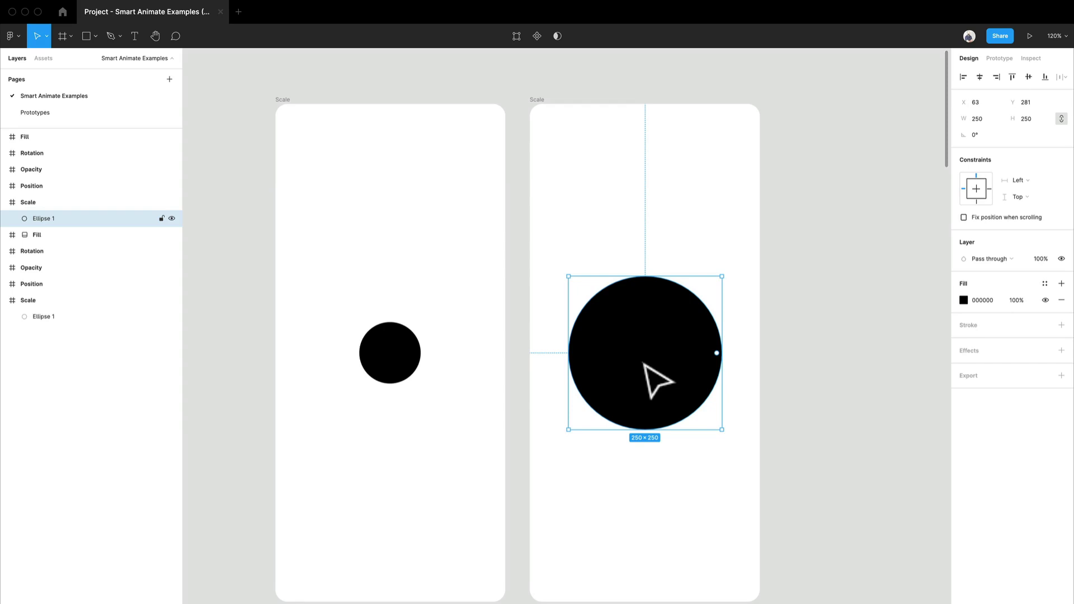
left_click(402, 379)
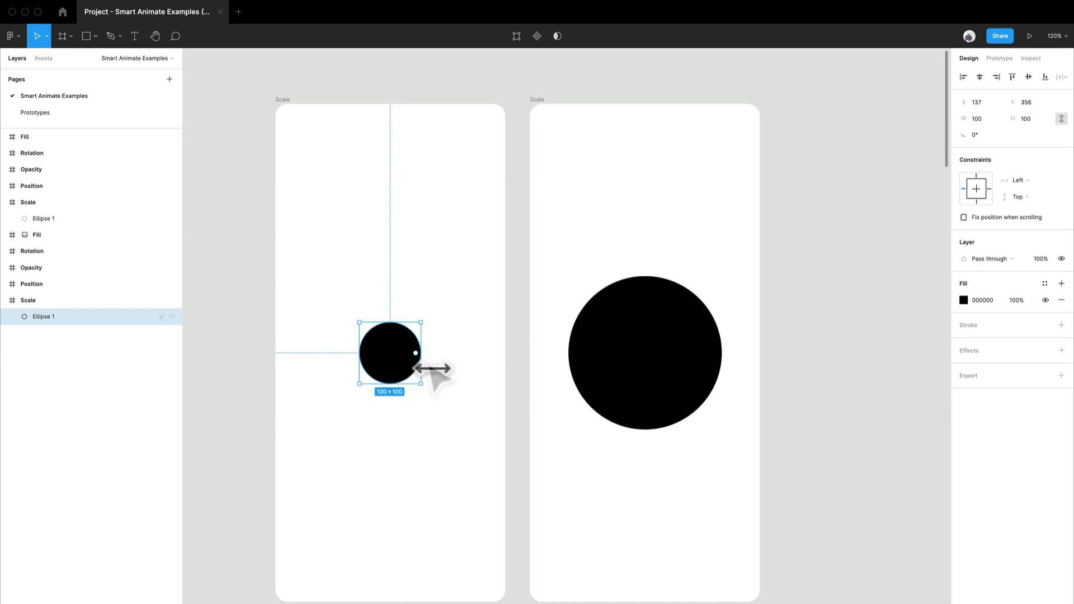
left_click(681, 398)
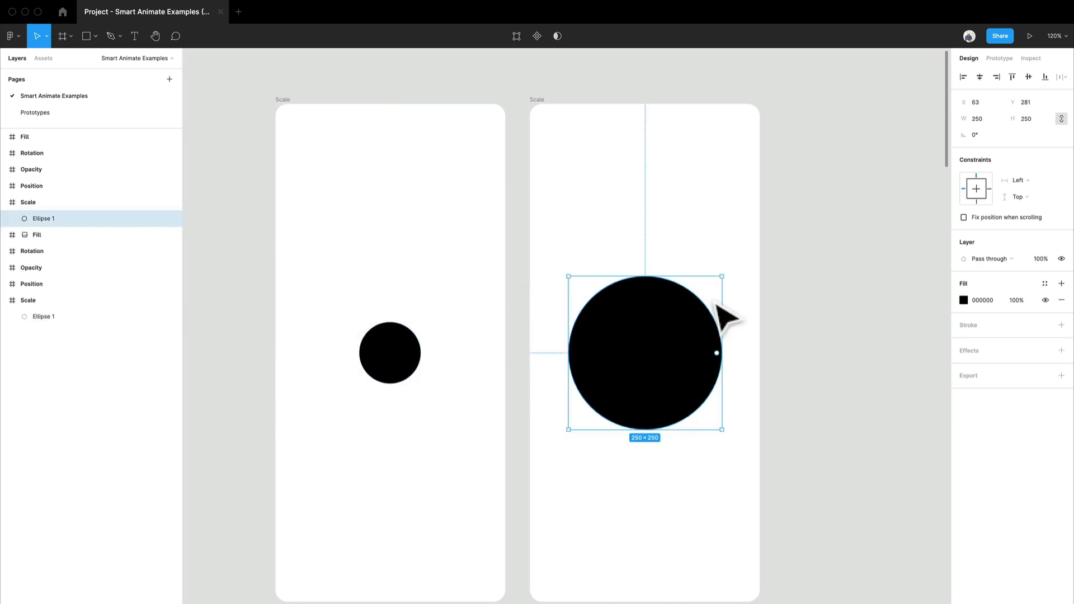
Show the Prototype settings for the selected 100 × 100 Ellipse 1
left_click(998, 59)
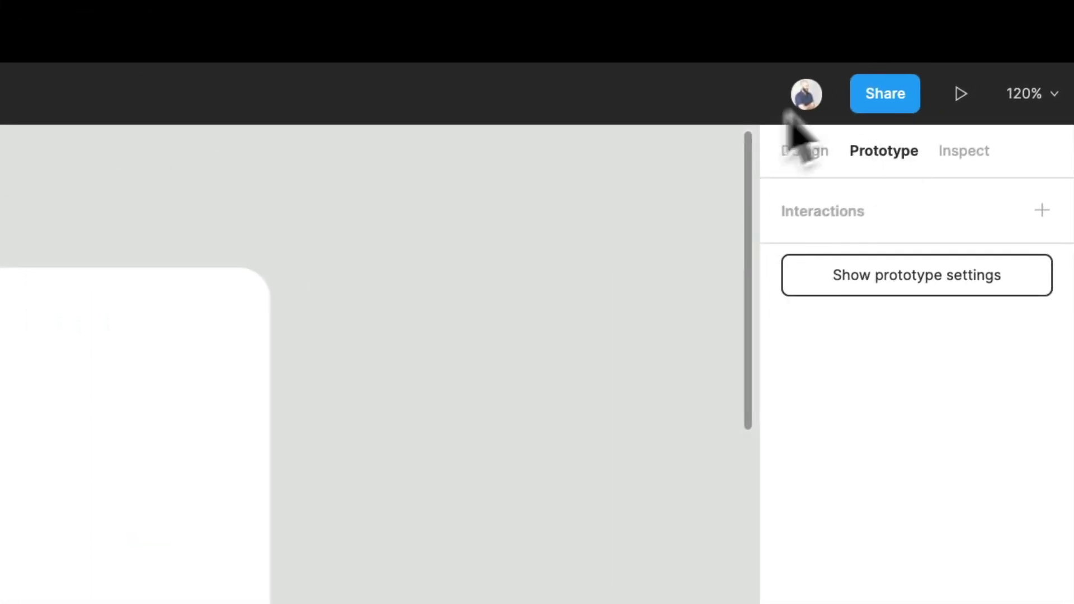
left_click(785, 159)
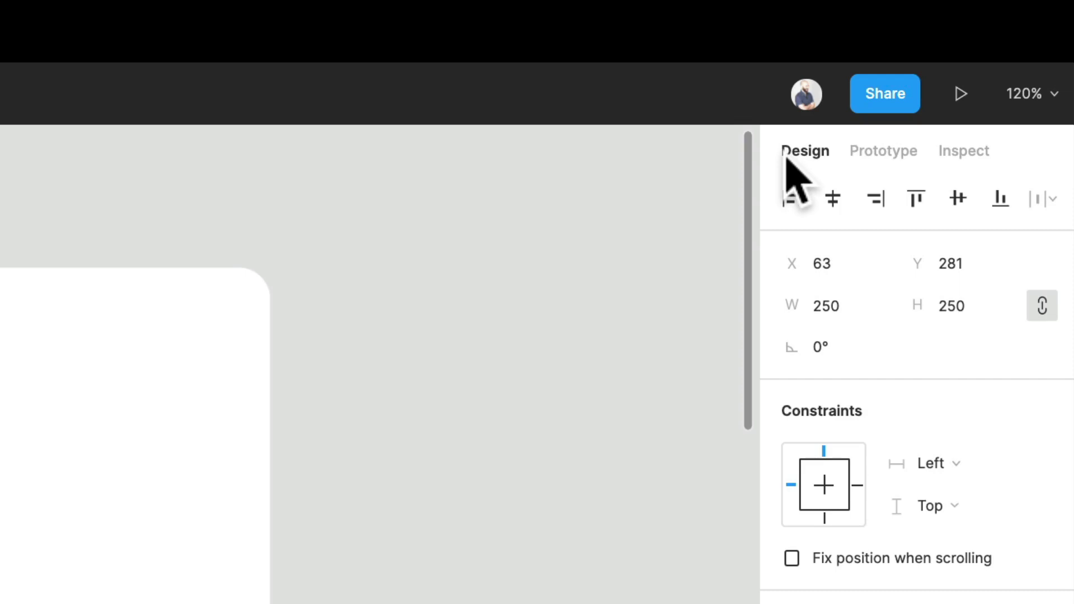
left_click(895, 158)
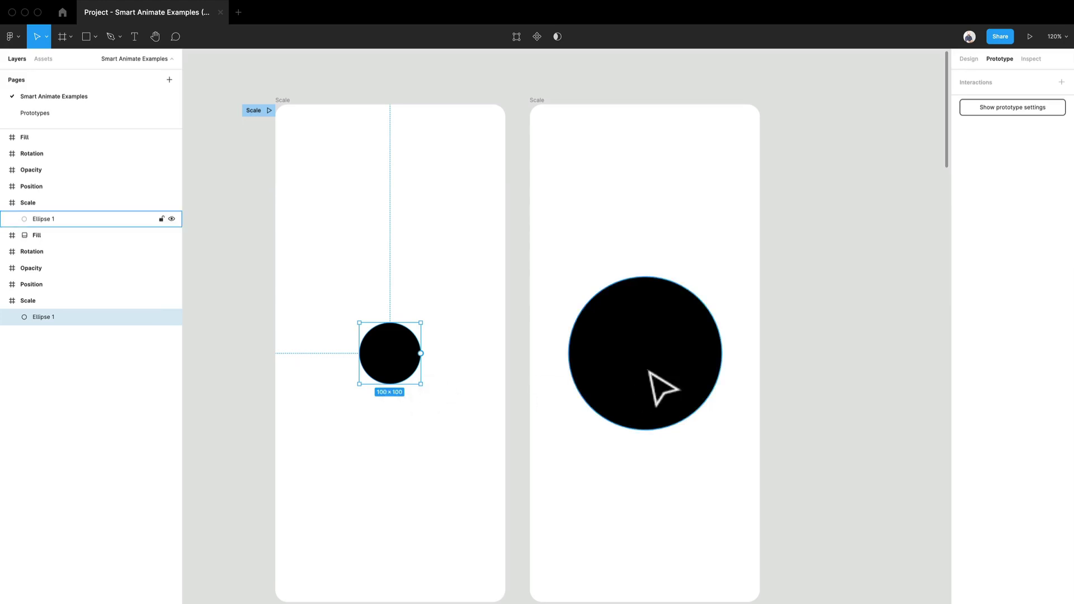
left_click(662, 384)
left_click(401, 361)
left_click(342, 194)
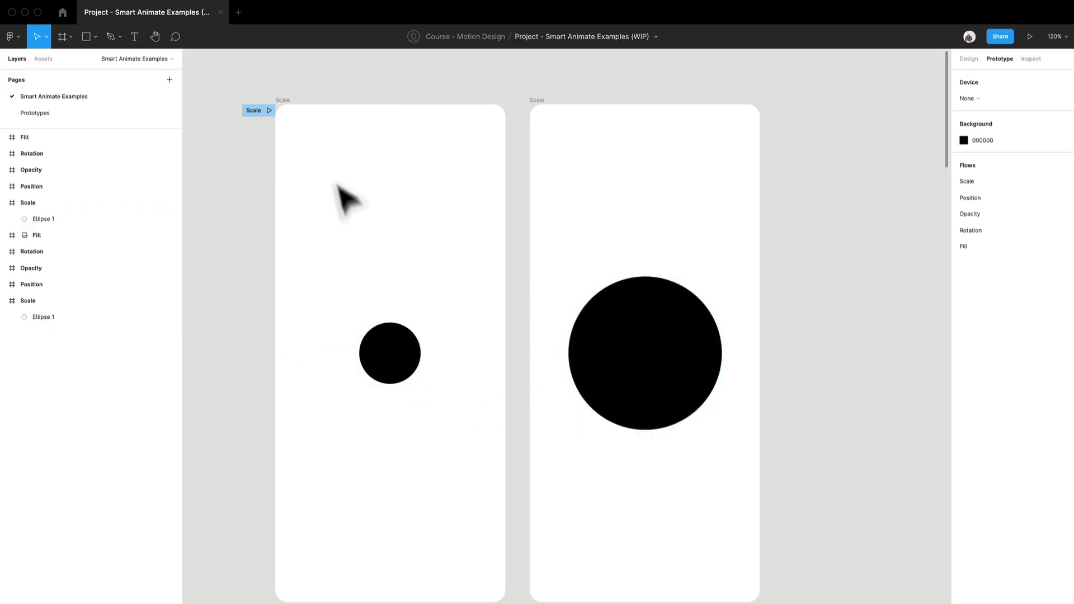
left_click(298, 108)
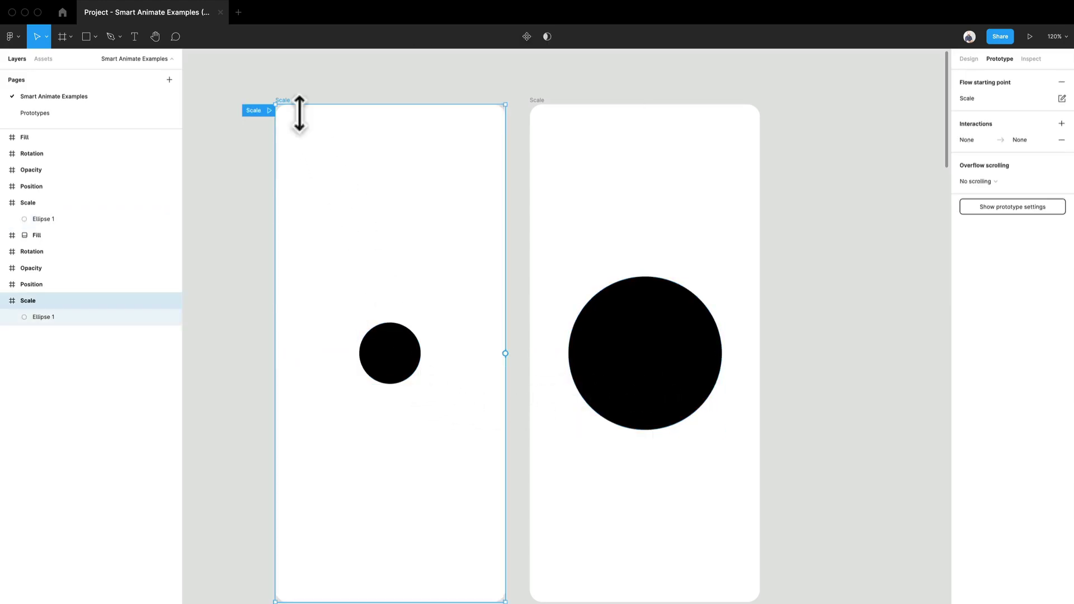
left_click(542, 125)
left_click(408, 360)
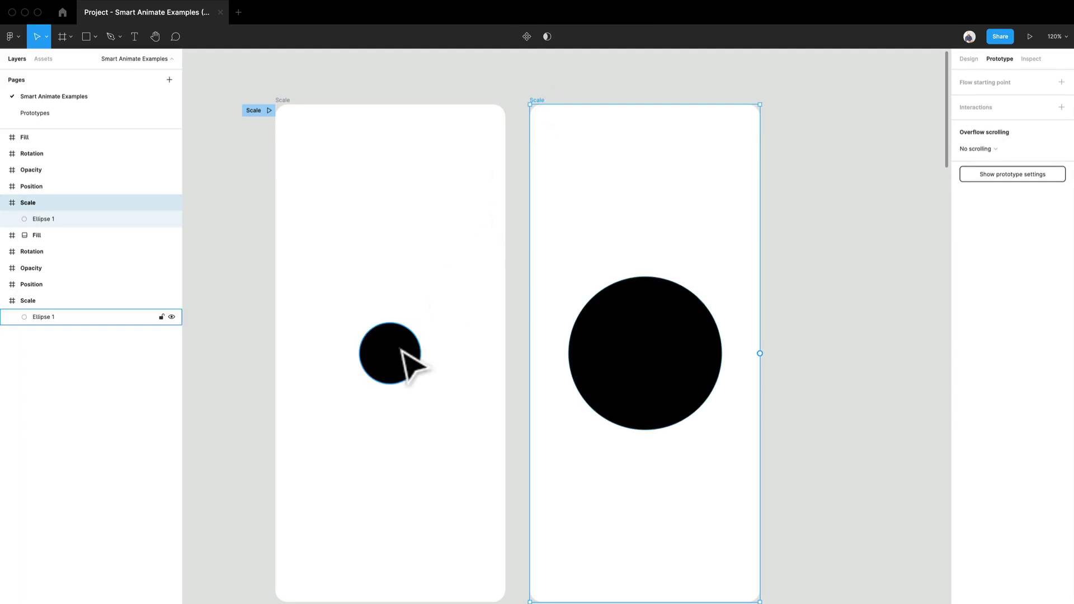
left_click(607, 379)
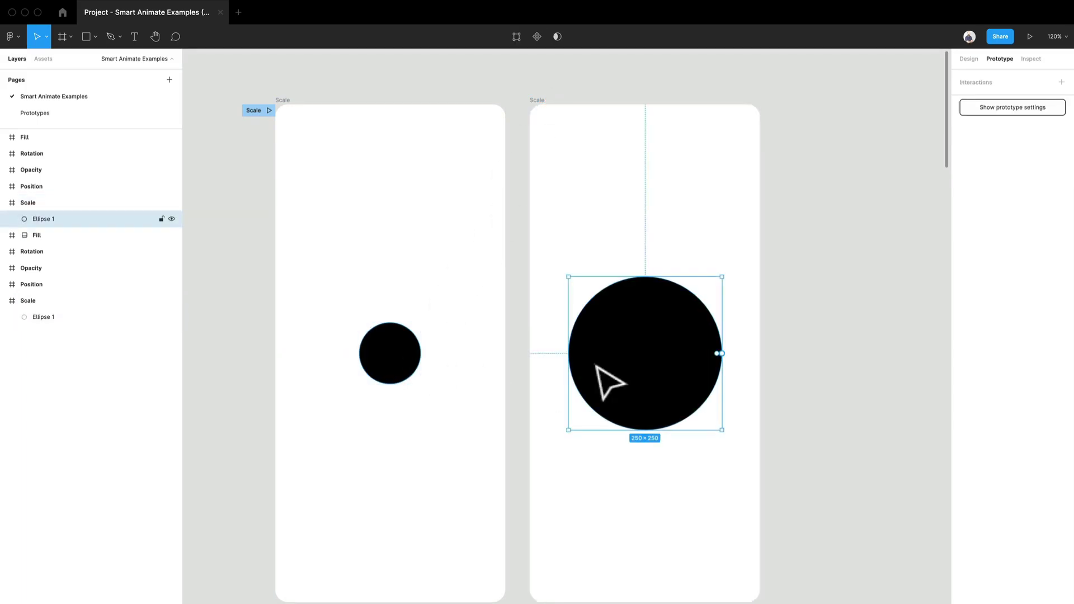
left_click(402, 366)
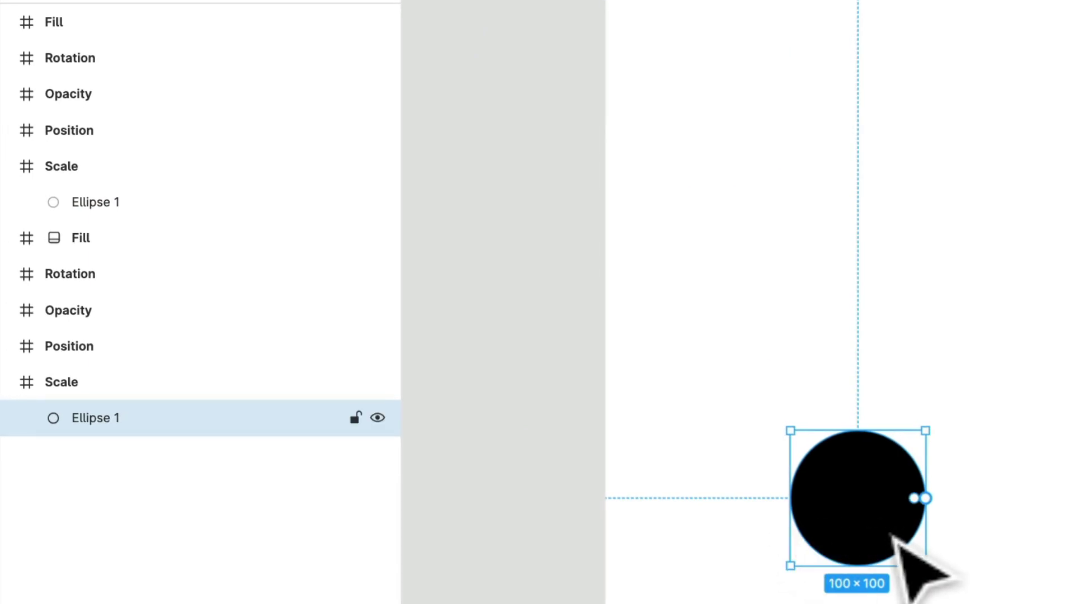
left_click(1073, 493)
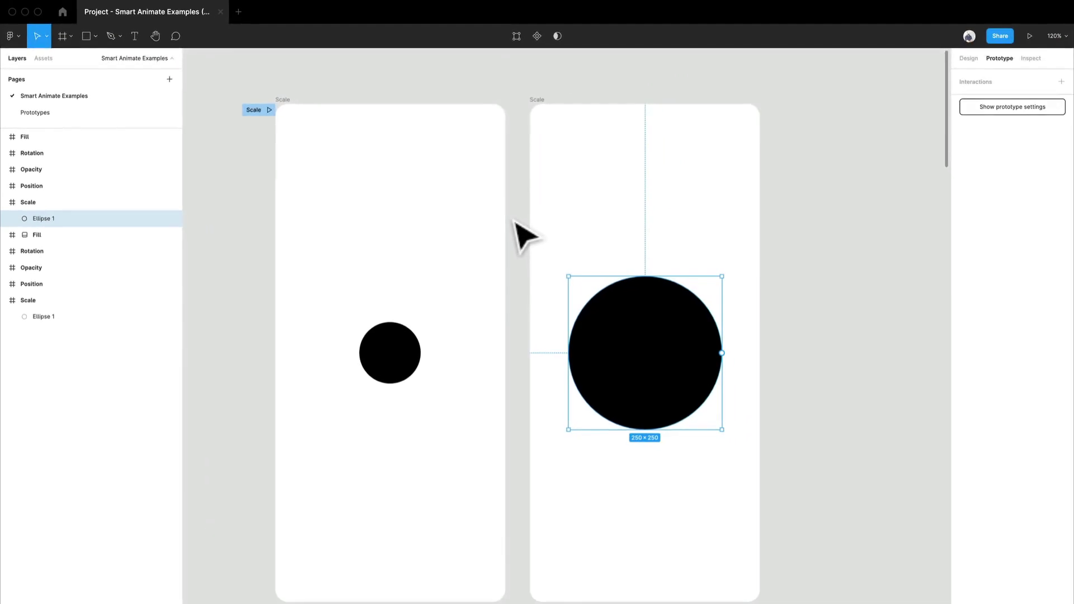
left_click(515, 222)
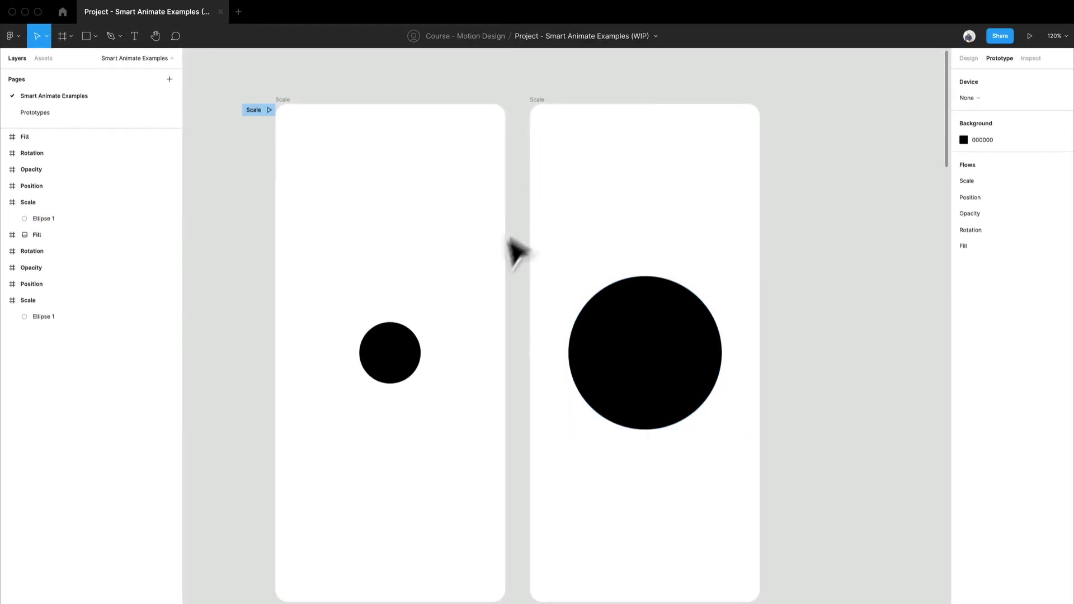
left_click(415, 353)
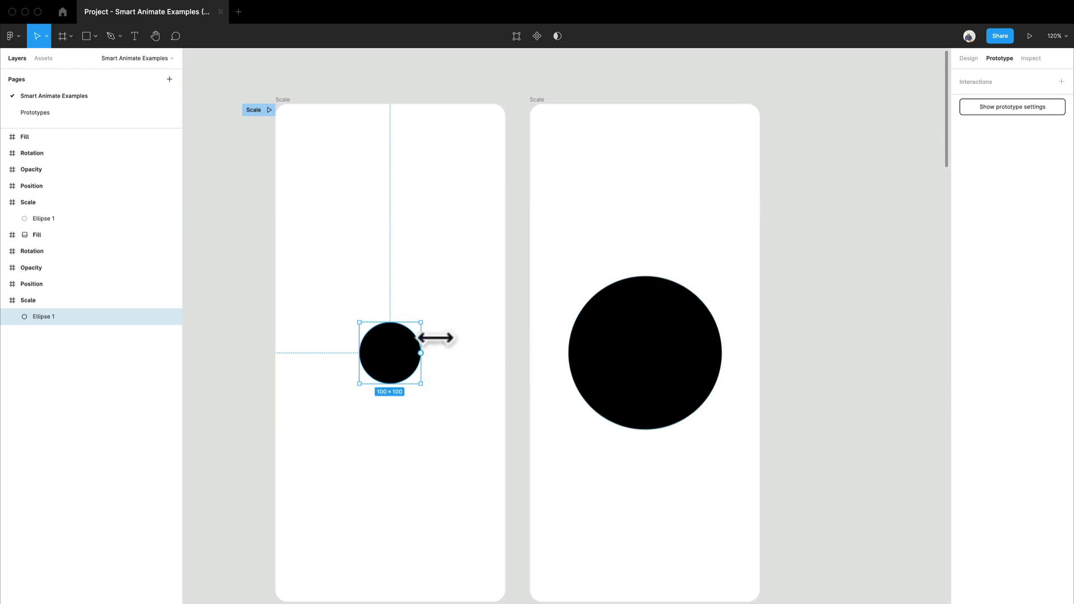
Connect the small circle to the second Scale frame as an On click → Navigate to, Instant interaction
scroll(434, 338, "up", 10, "ctrl")
scroll(440, 353, "down", 5, "ctrl")
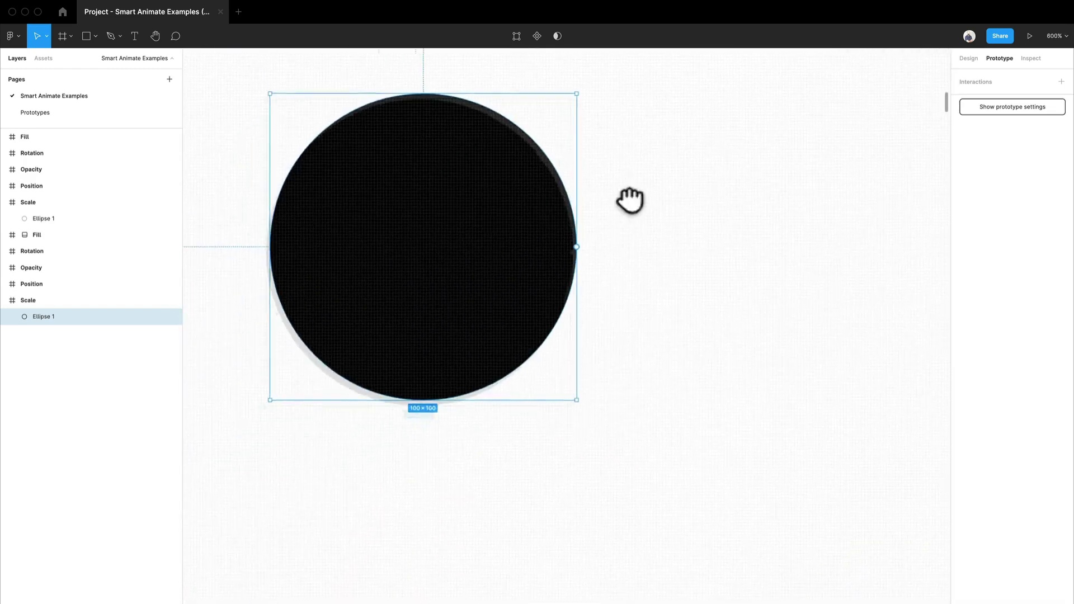
left_click_drag(632, 197, 616, 280)
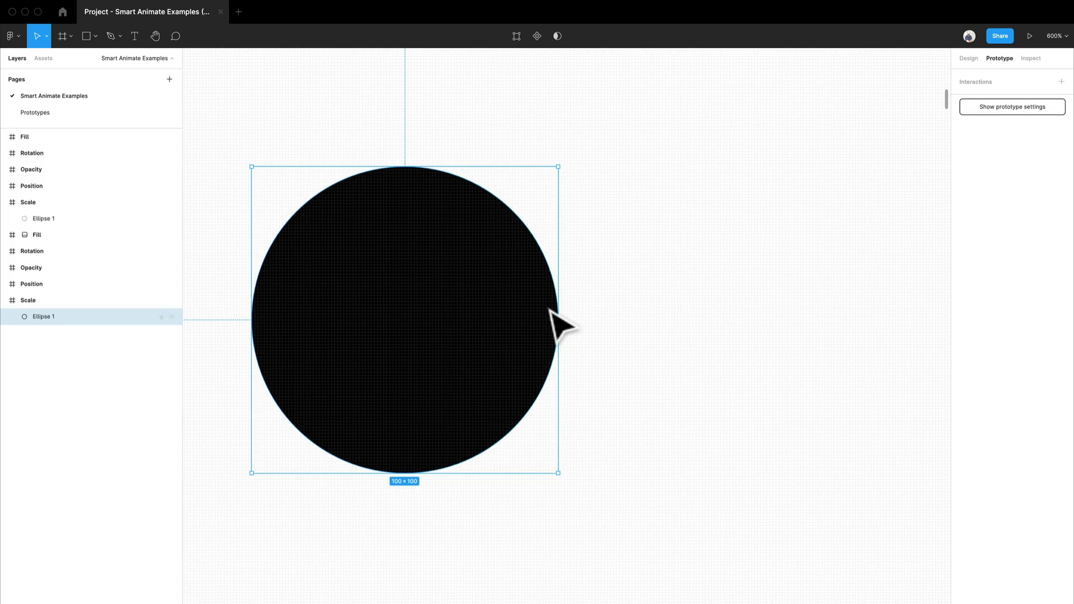
scroll(561, 325, "down", 1)
scroll(561, 324, "up", 2)
scroll(562, 326, "down", 3, "ctrl")
scroll(562, 328, "up", 3, "ctrl")
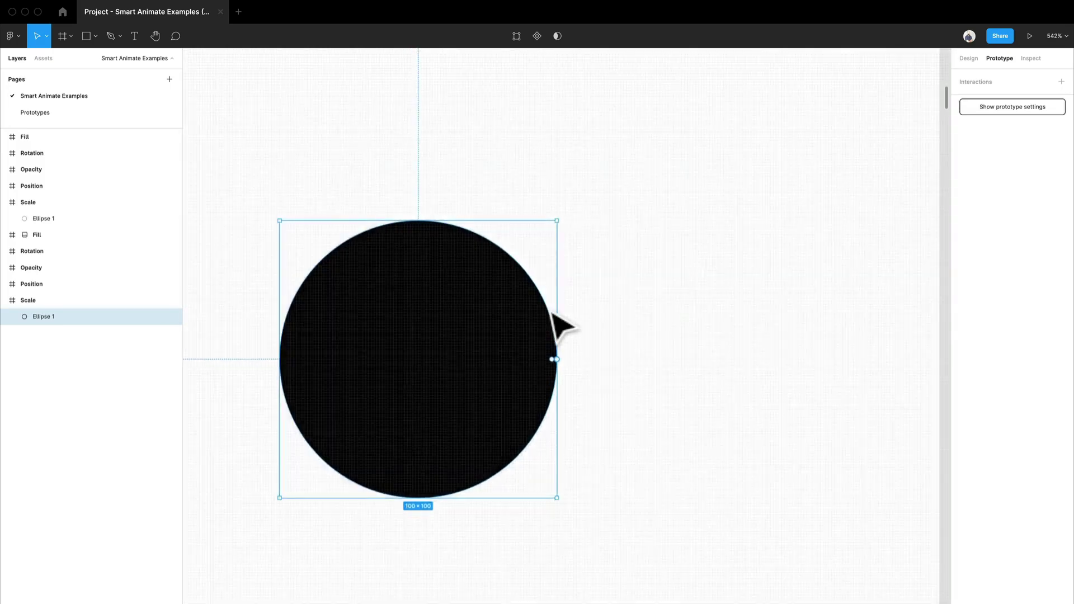
scroll(562, 328, "down", 2, "ctrl")
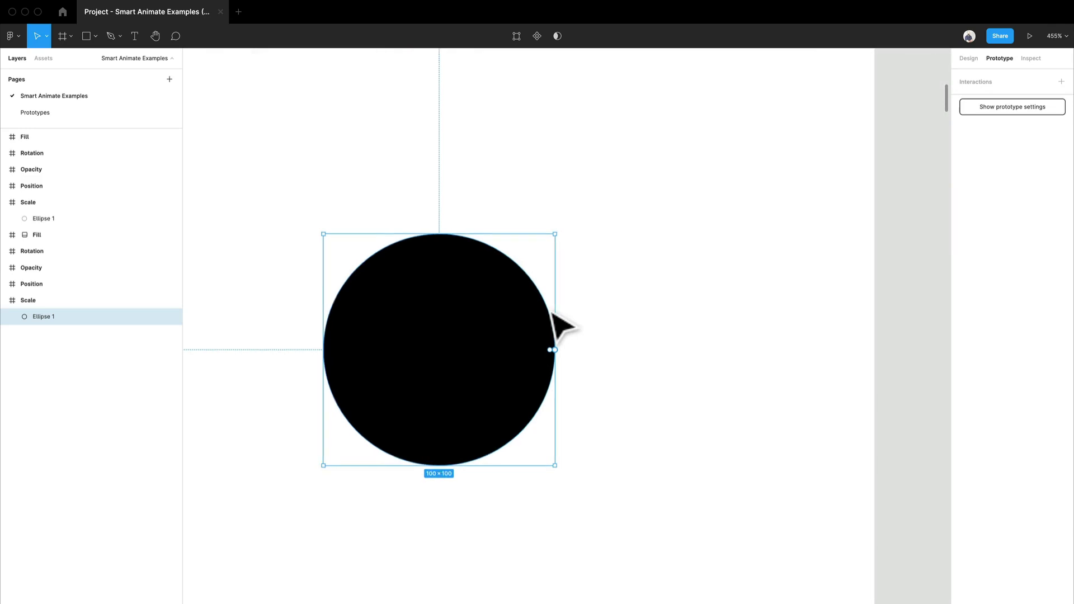
scroll(616, 375, "down", 4, "ctrl")
left_click_drag(631, 379, 568, 419)
scroll(576, 391, "right", 3)
scroll(576, 391, "up", 2)
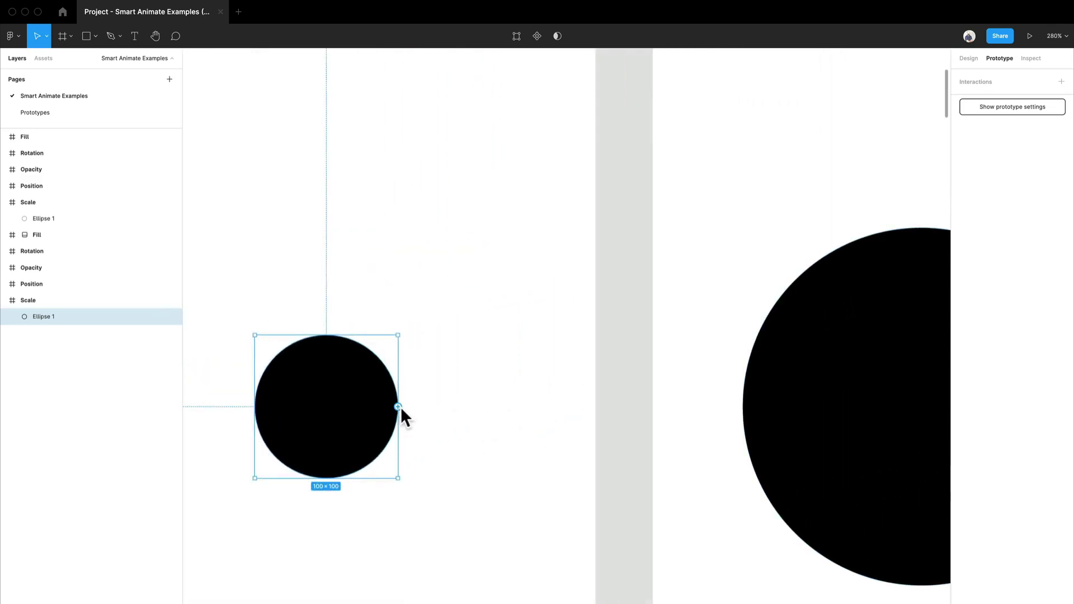
left_click_drag(398, 407, 691, 364)
scroll(691, 364, "down", 5)
scroll(692, 364, "right", 2)
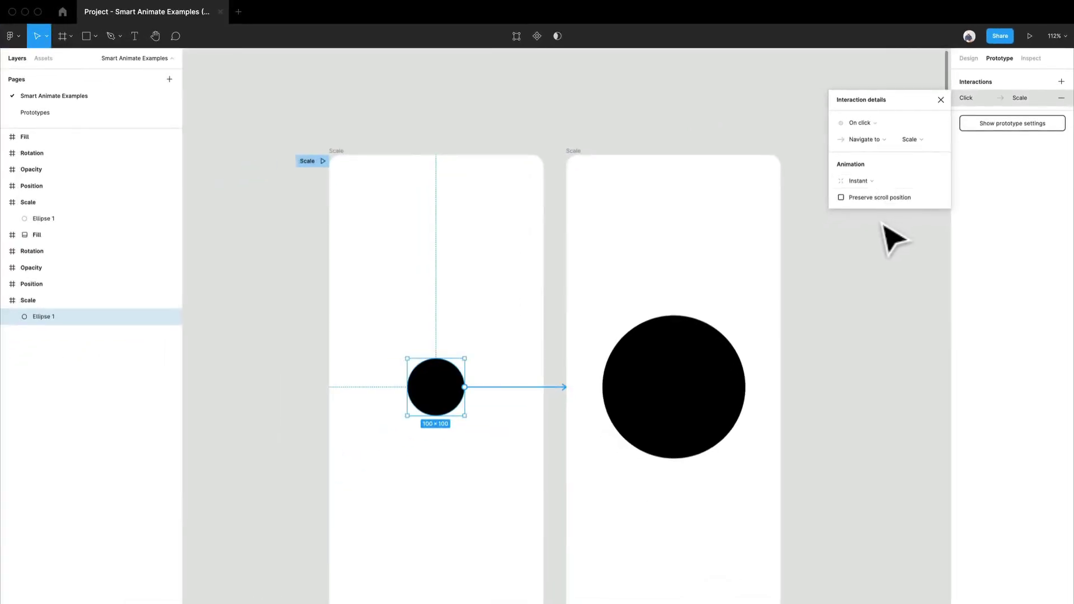
left_click(895, 237)
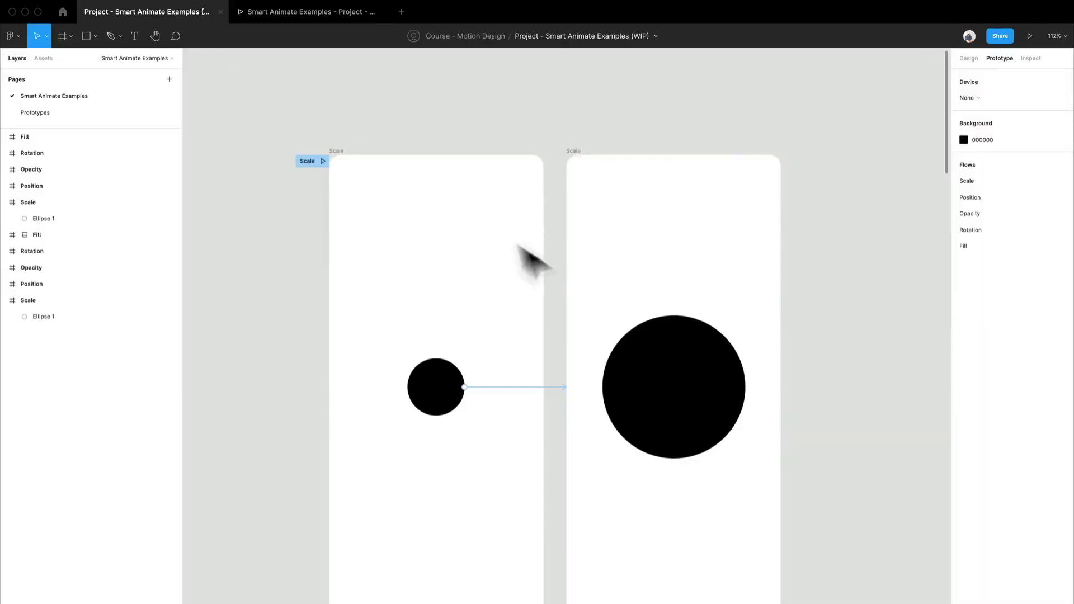
Connect the large circle back to the first Scale frame and check its On click trigger
left_click(677, 385)
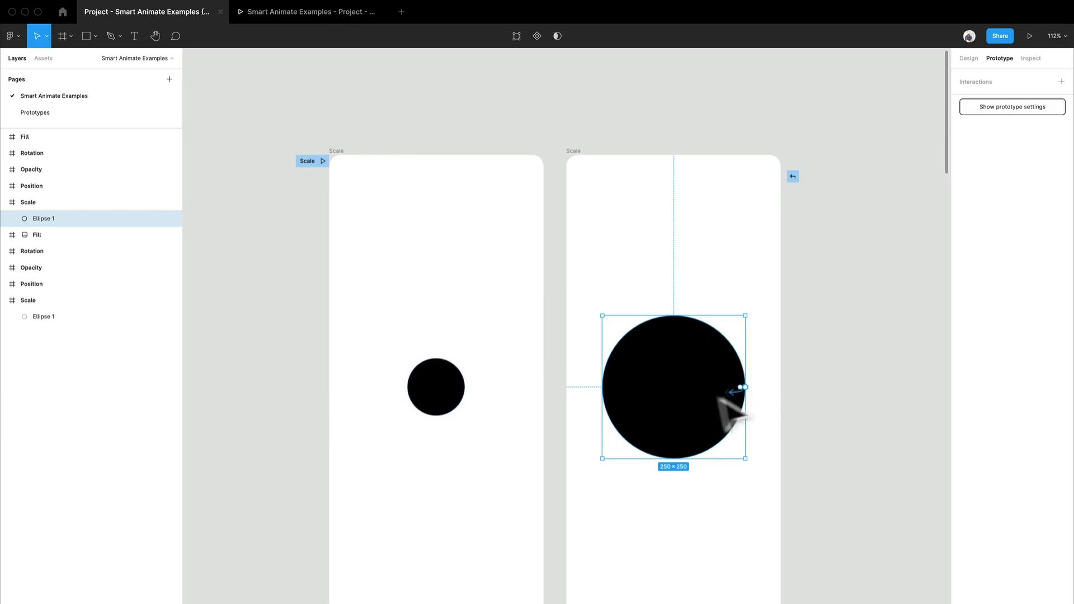
left_click_drag(746, 386, 496, 393)
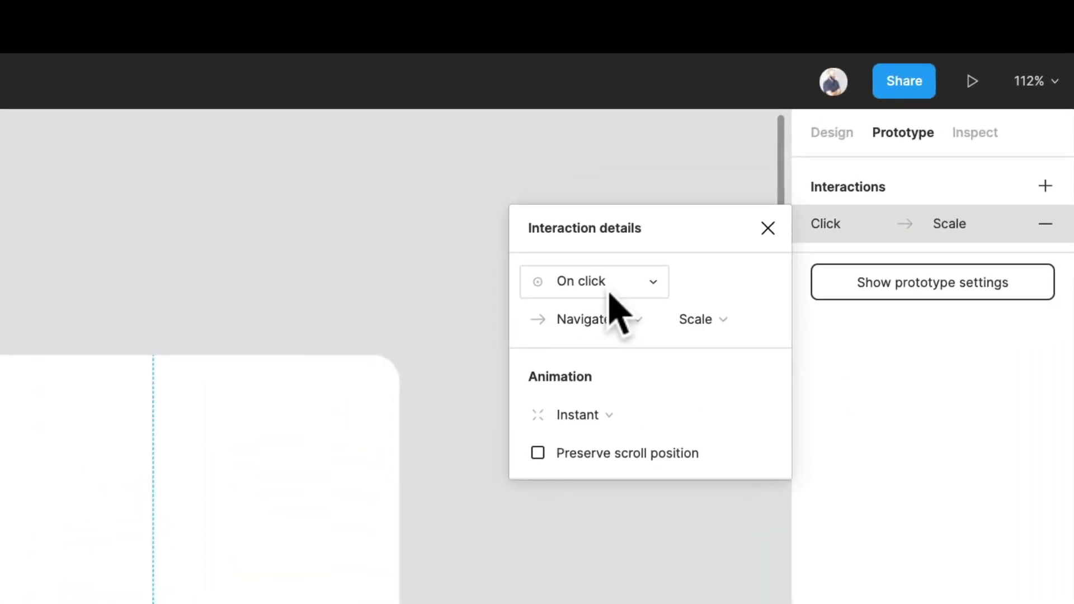
left_click(614, 299)
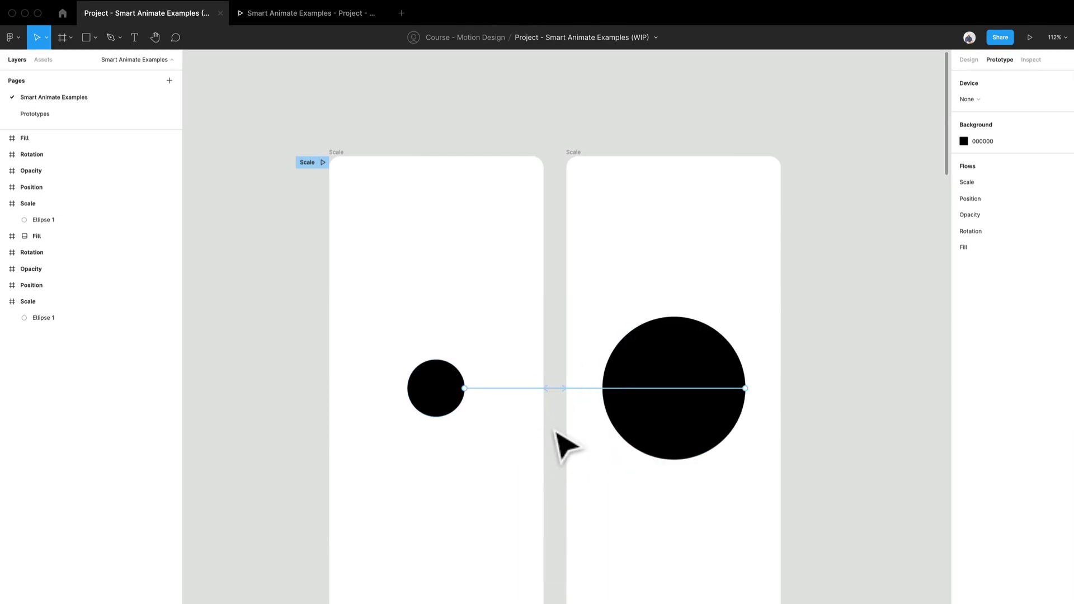
Change the small circle's click transition animation from Instant to Dissolve and bring up its easing options
scroll(556, 430, "up", 5)
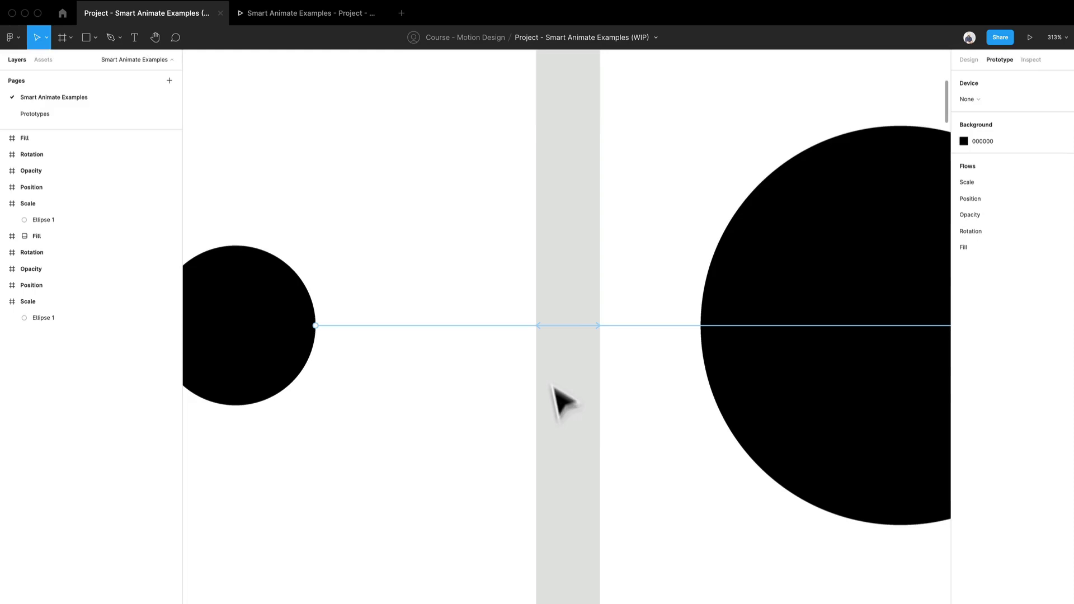
left_click(780, 347)
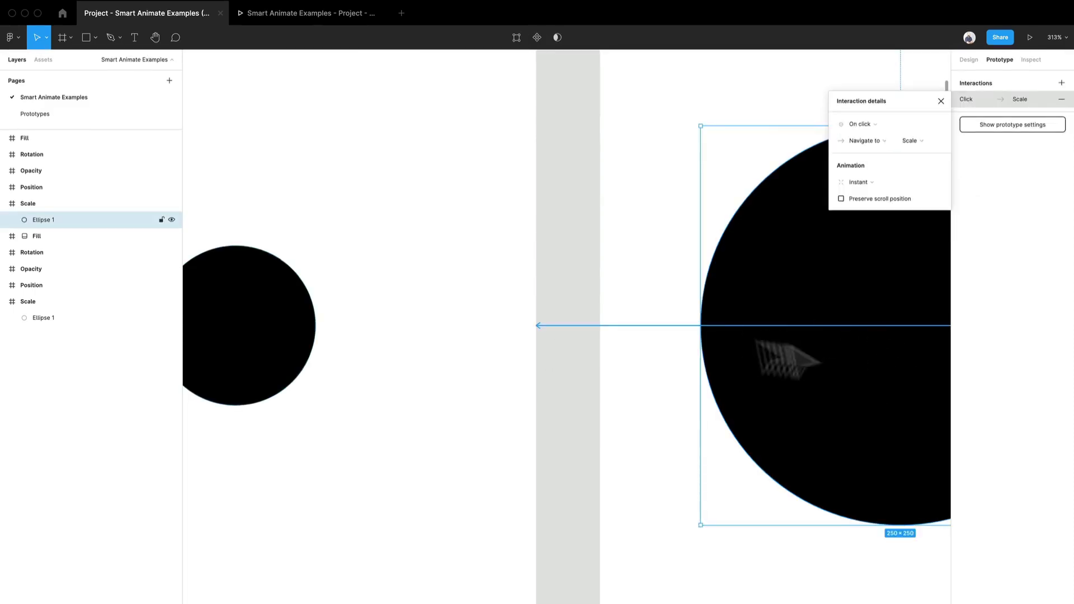
left_click(583, 395)
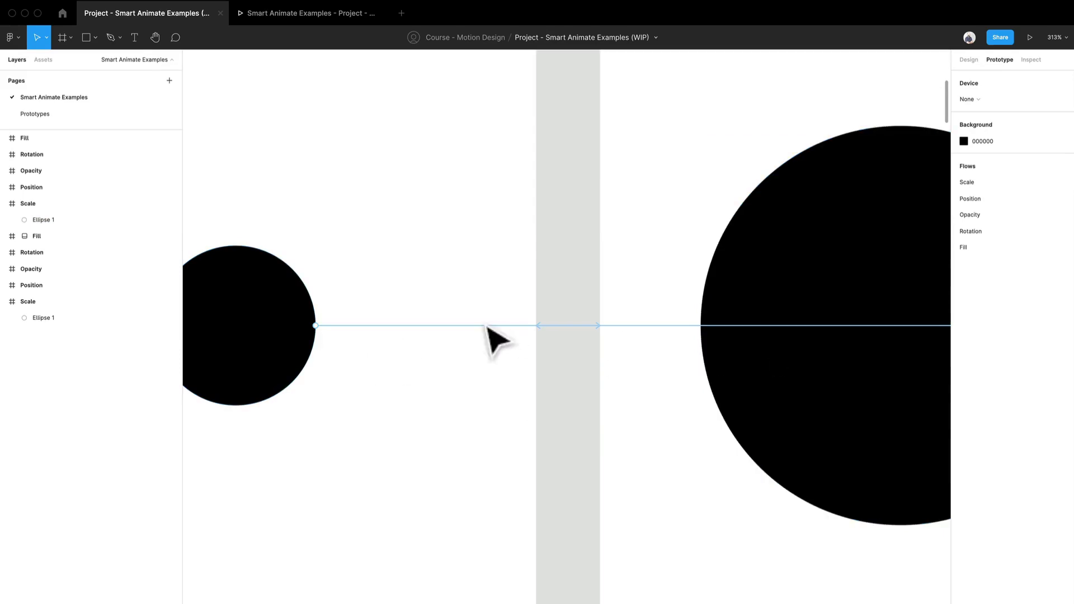
left_click(396, 334)
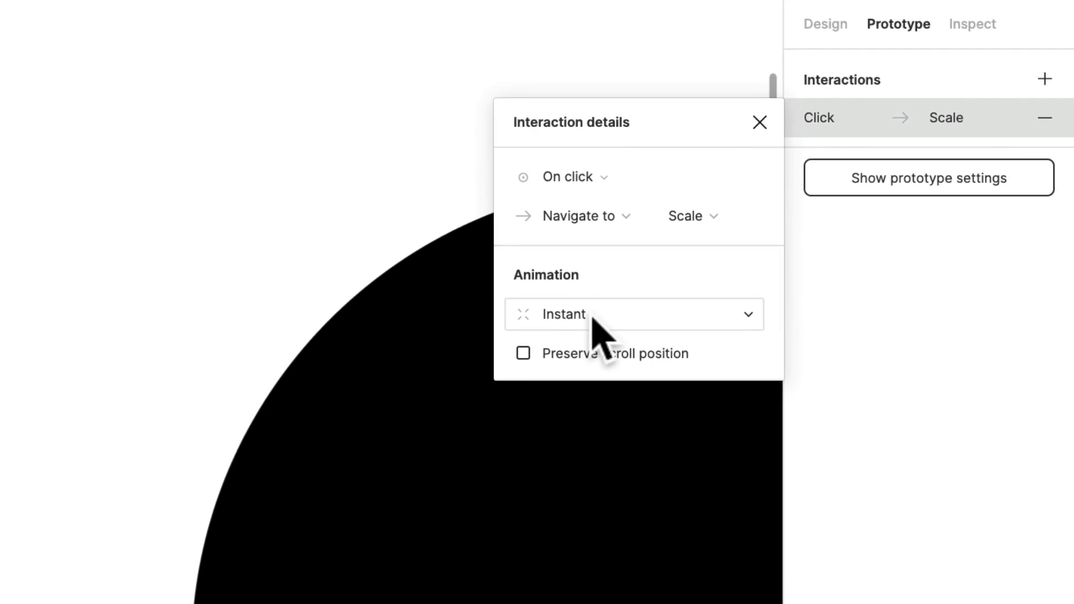
left_click(593, 322)
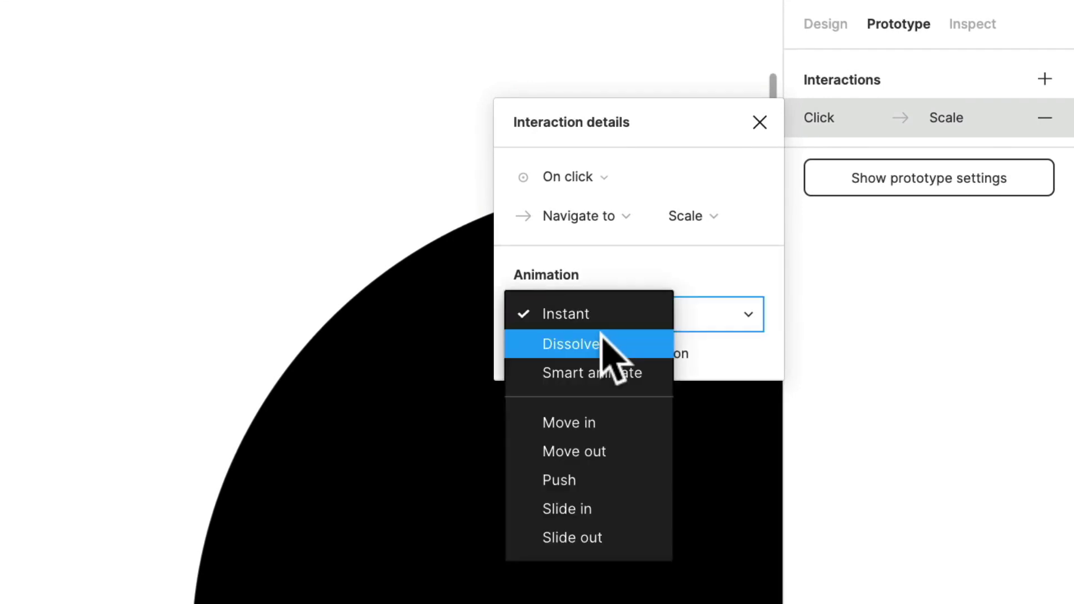
left_click(602, 340)
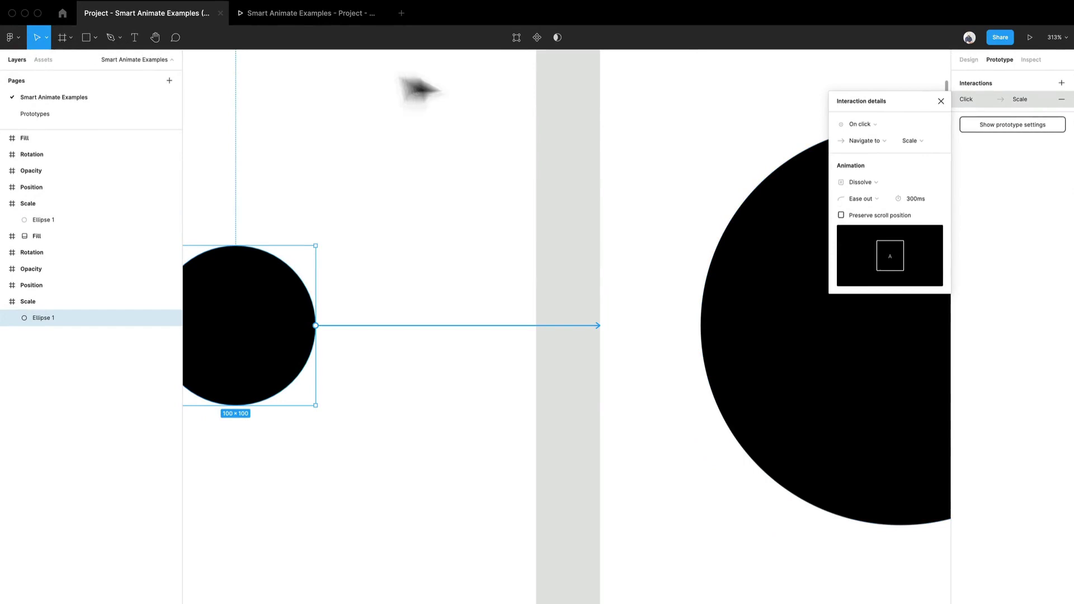
left_click(327, 13)
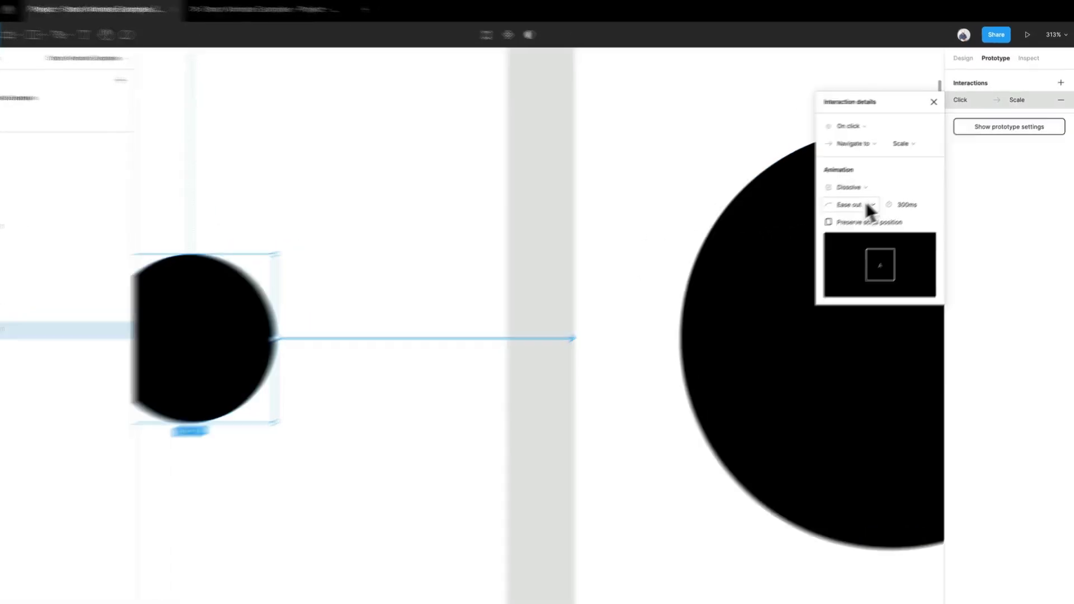
left_click(872, 199)
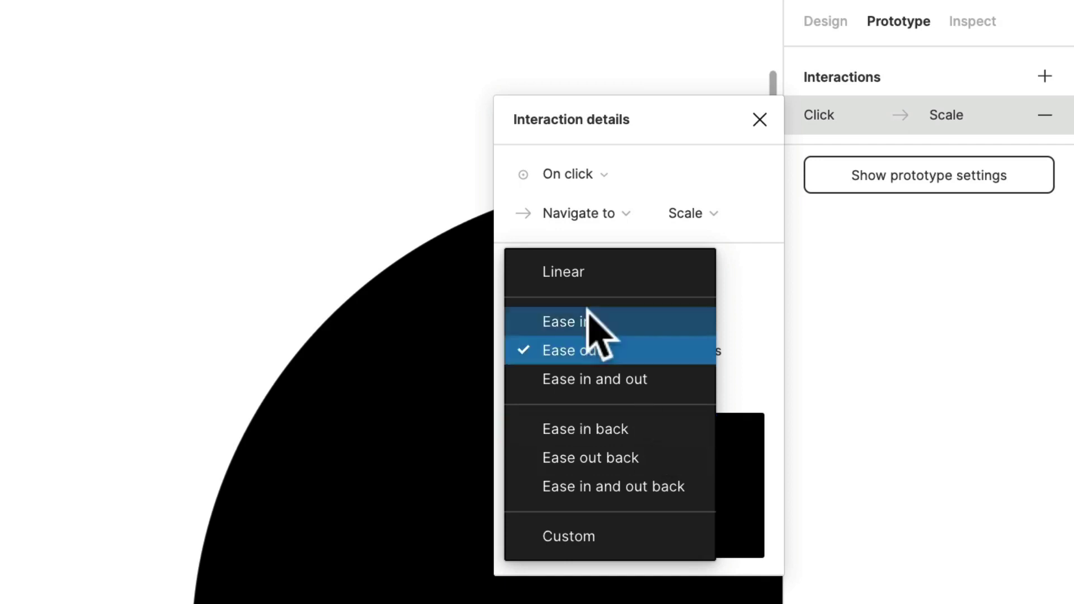
Keep Ease out easing and set the Dissolve duration to 1000ms
left_click(602, 357)
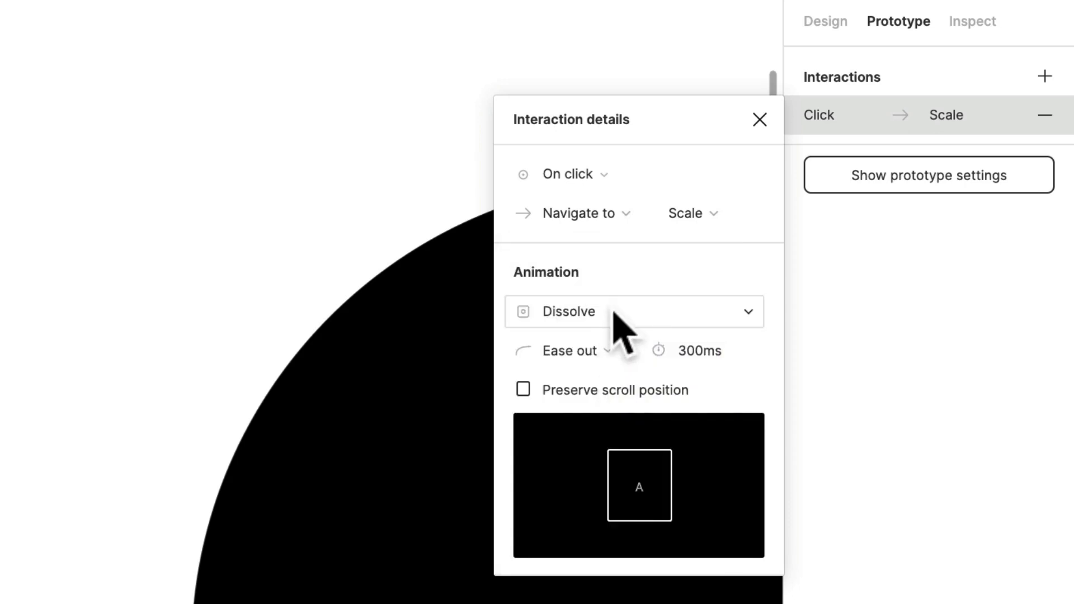
left_click(706, 355)
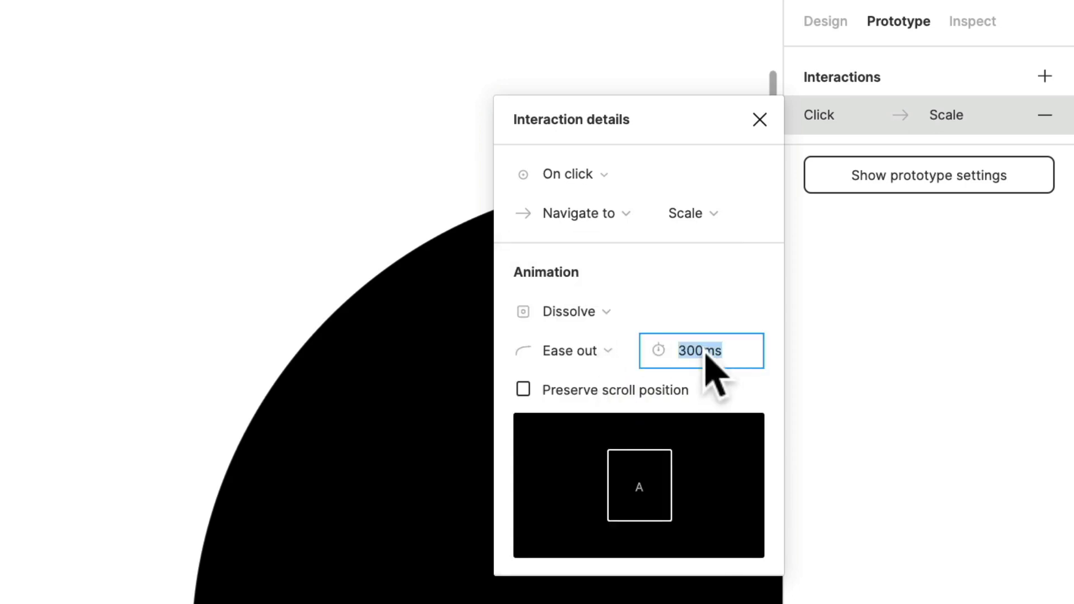
type("4")
key("BackSpace")
type("100")
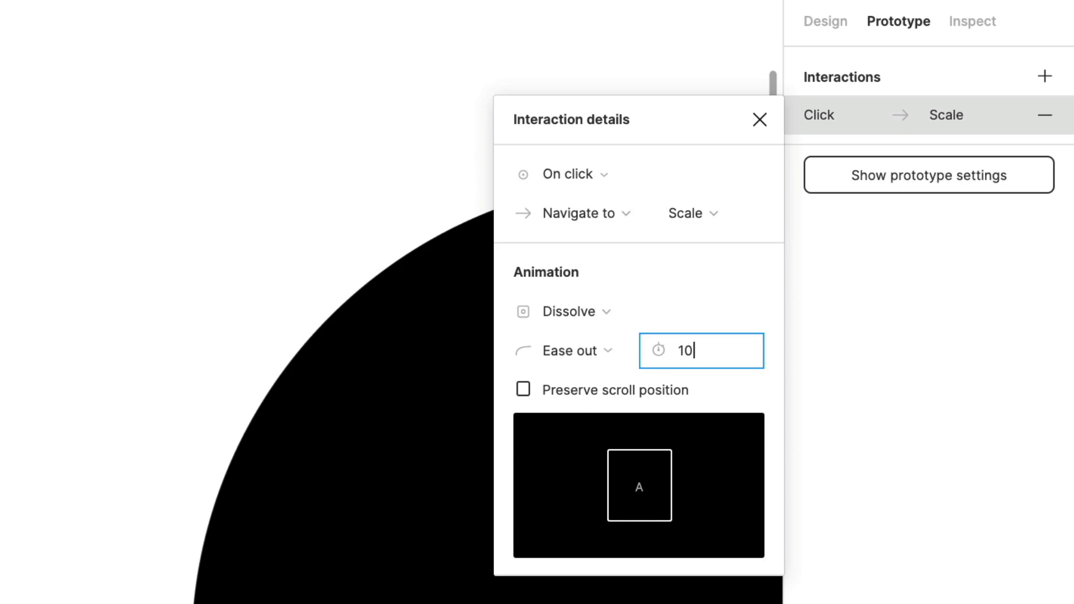
type("0ms")
left_click(171, 342)
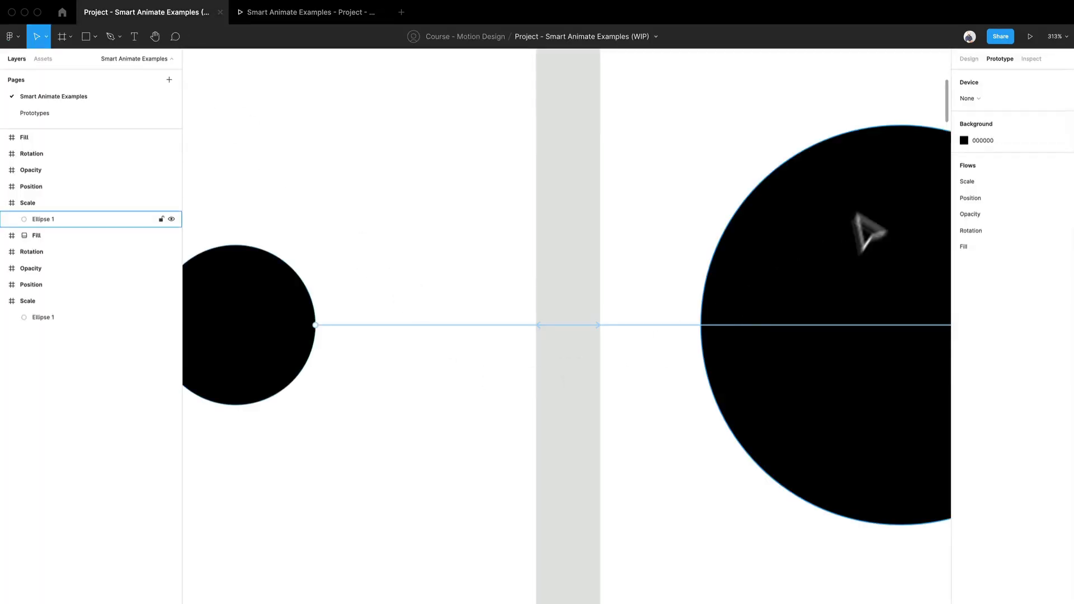
Change the small circle's transition animation to Smart animate
left_click(434, 325)
left_click(867, 182)
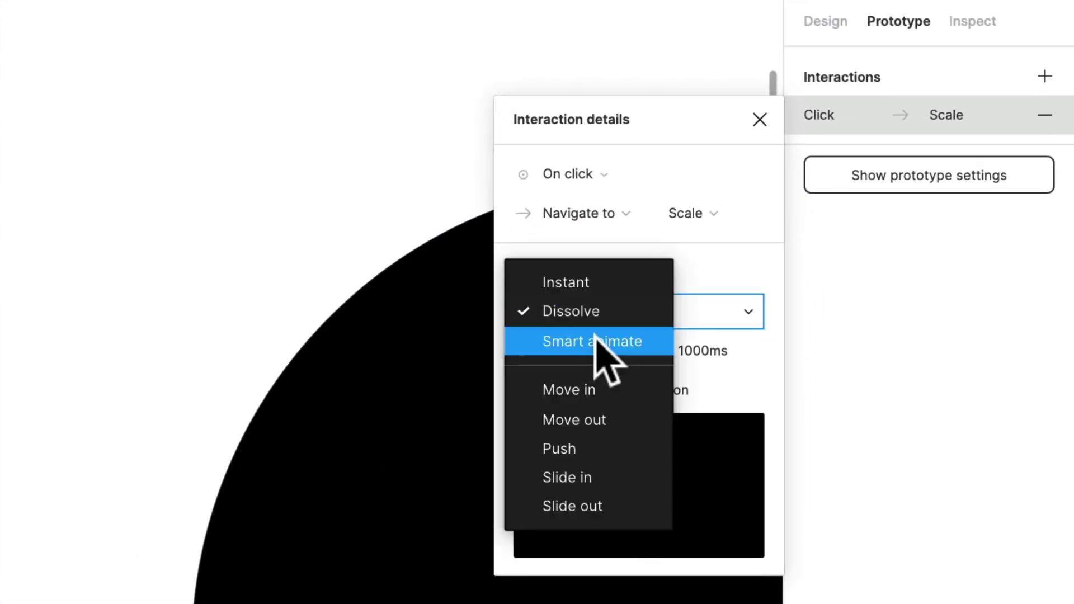
left_click(594, 336)
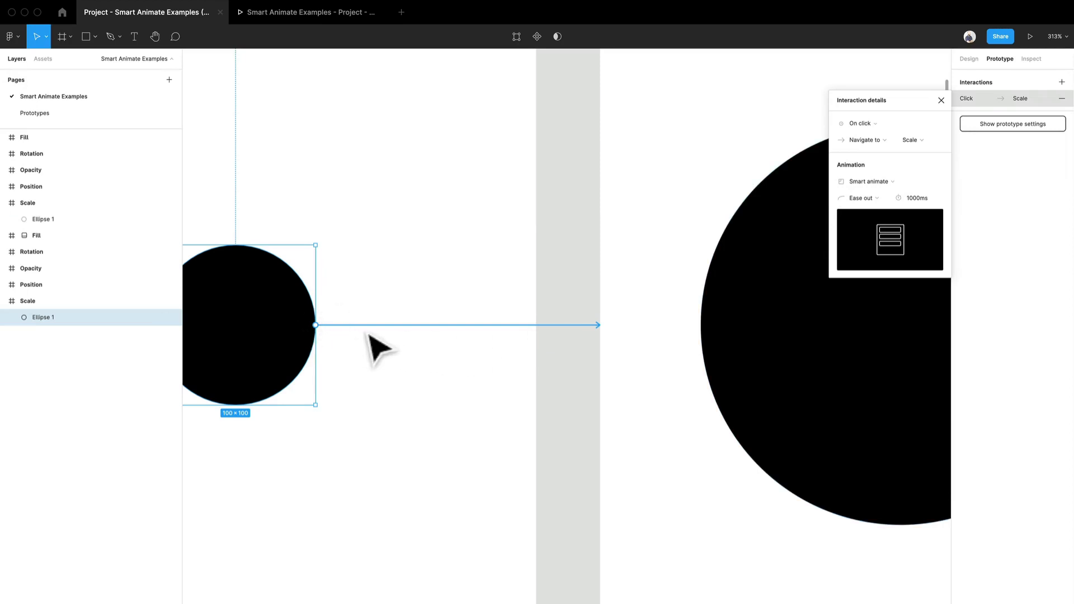
left_click(559, 408)
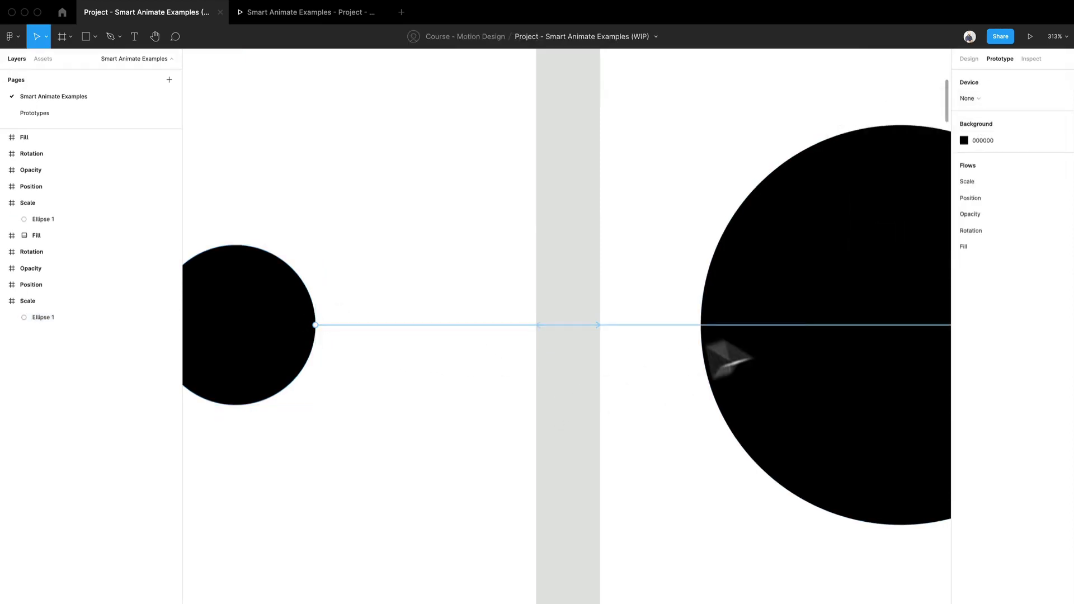
Give the large circle's return transition Smart animate with a 1000ms duration
left_click(795, 330)
scroll(757, 338, "right", 5)
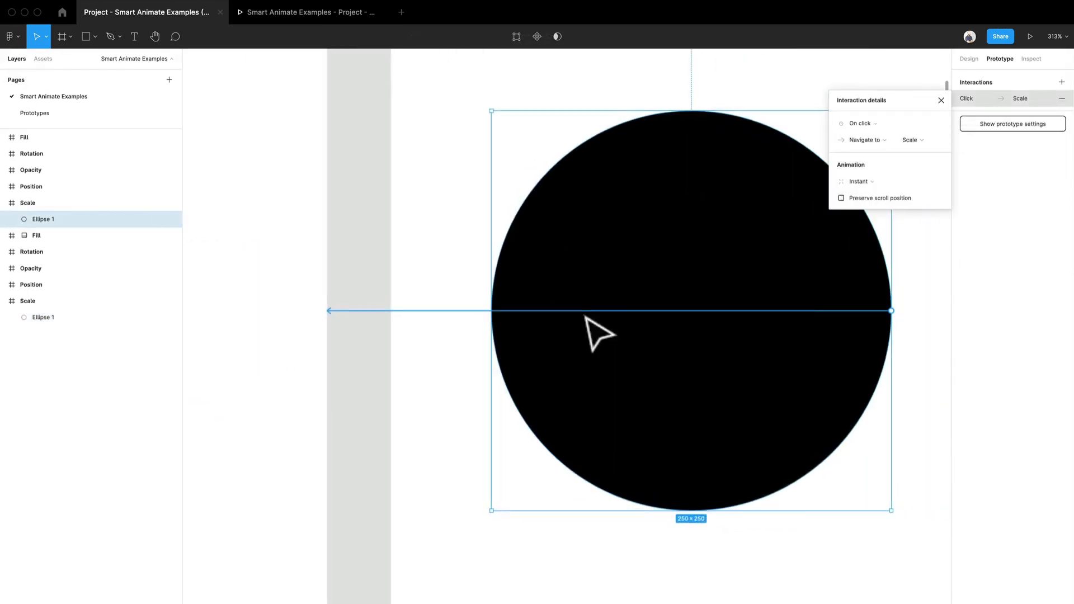
left_click(874, 186)
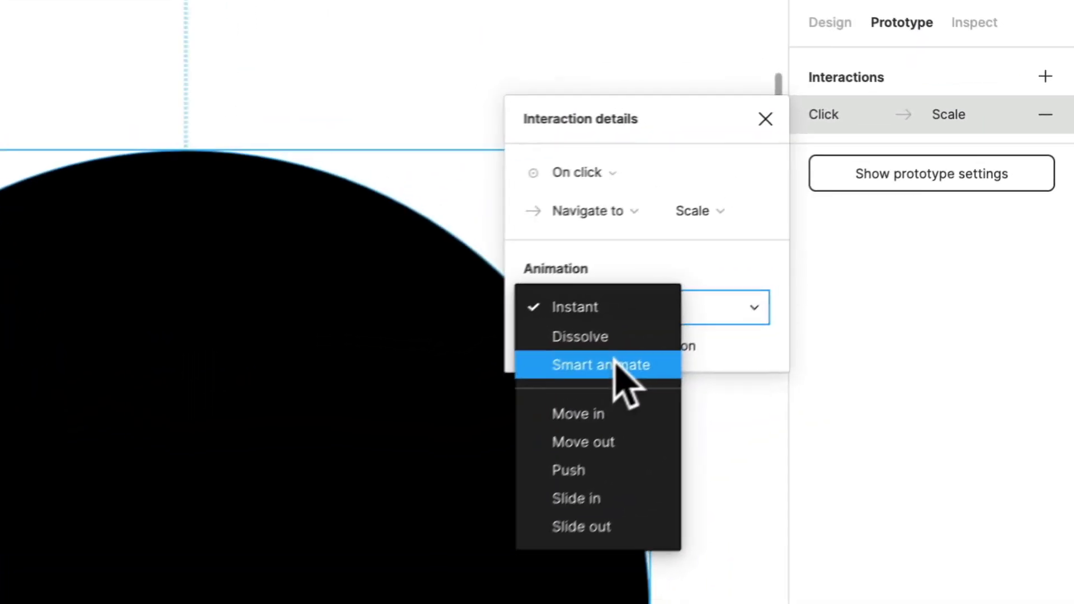
left_click(613, 364)
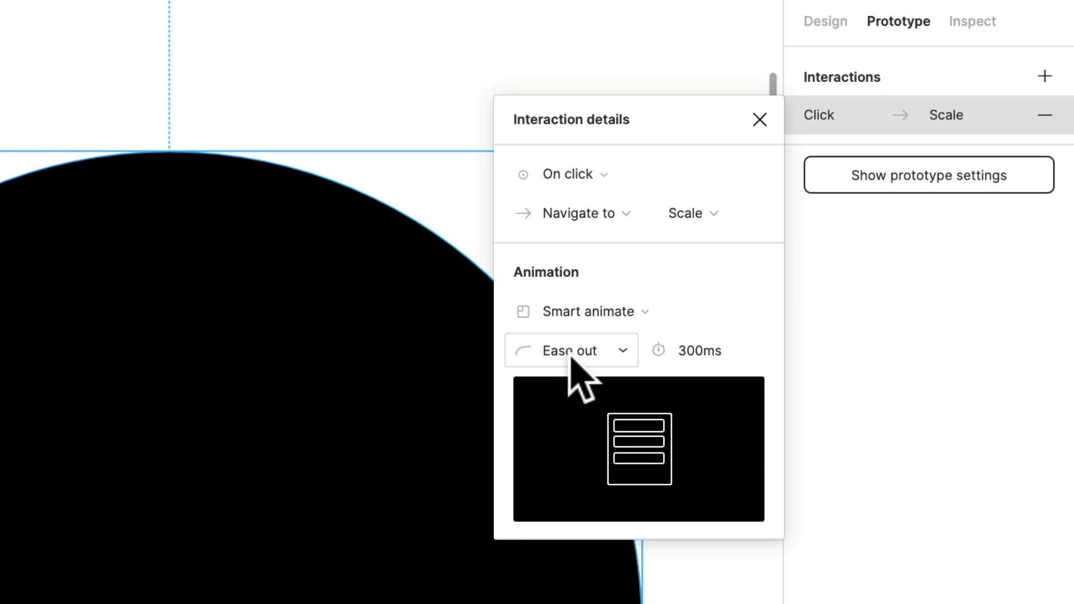
left_click(724, 352)
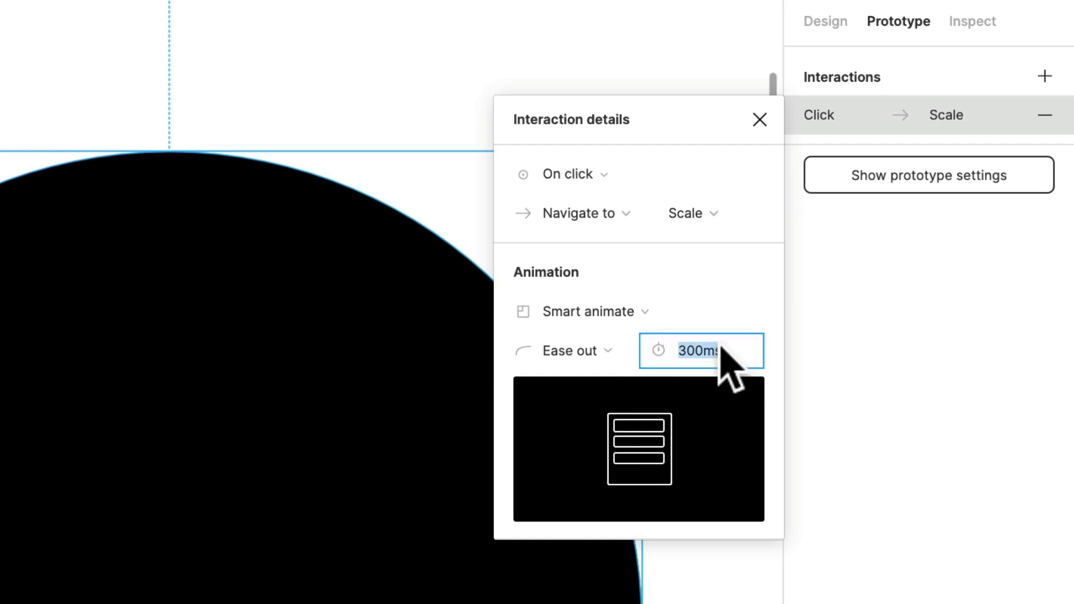
type("1000")
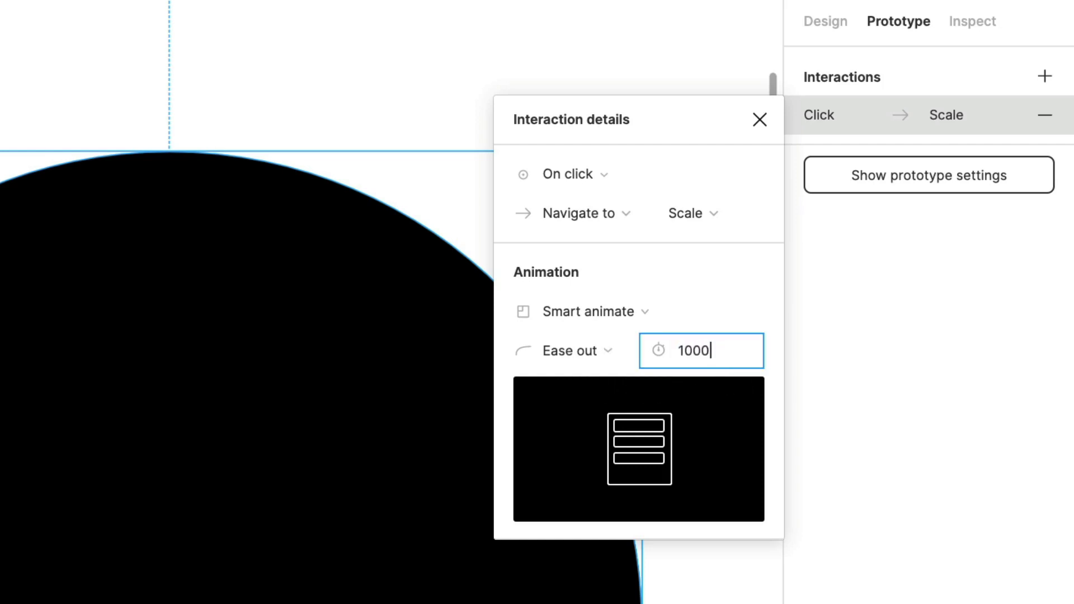
type("ms")
key("Return")
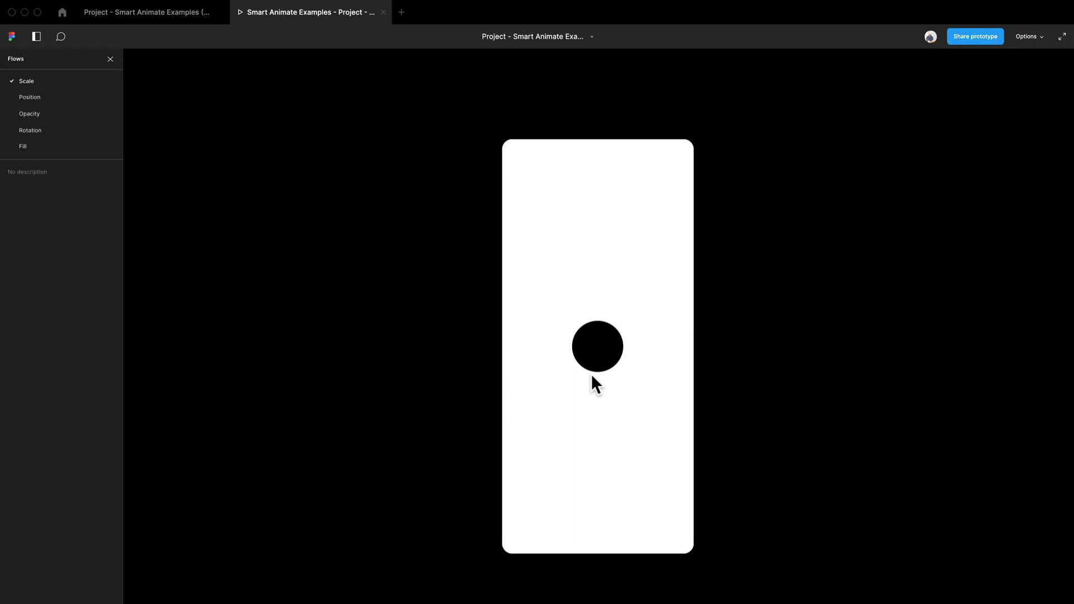
Click the small circle in the Scale prototype to play its Smart animate growth
left_click(597, 358)
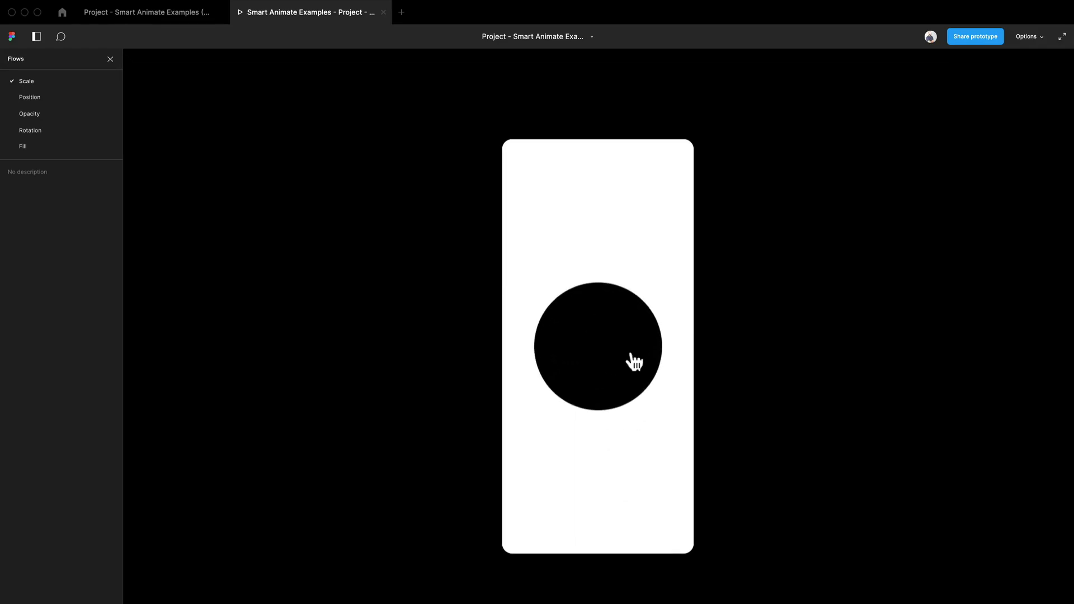